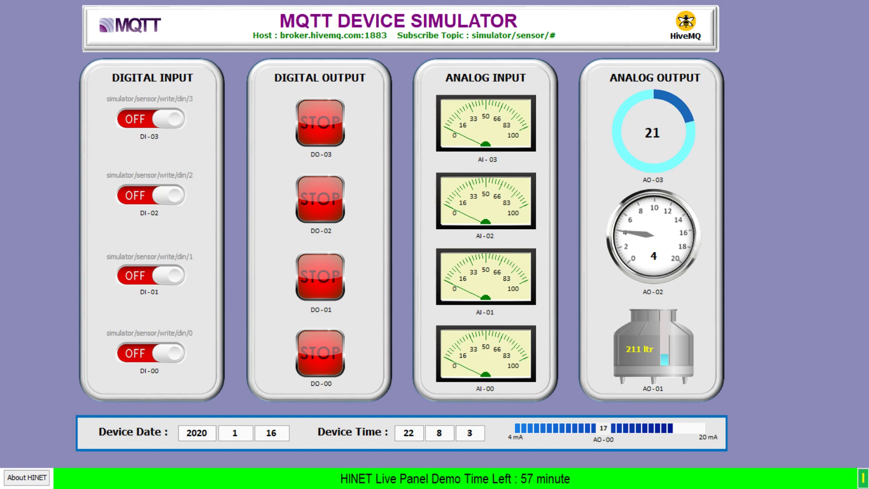
Switch to mqtt-spy with its window placed lower over the simulator, and open the image mqtt_publisher_subscriber-1.png
key("alt+Tab")
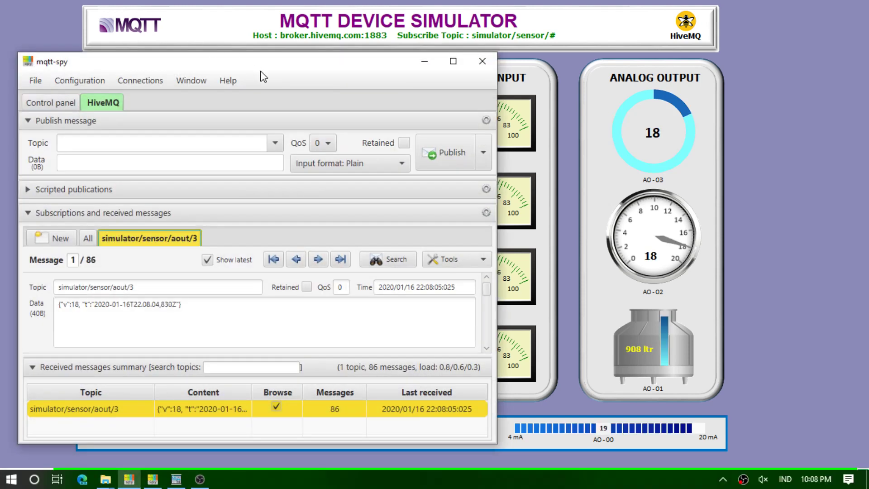
left_click_drag(262, 62, 262, 132)
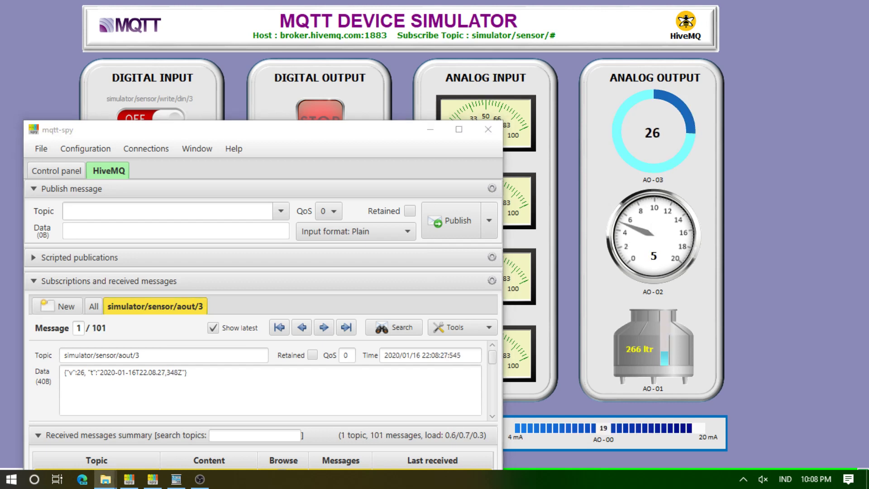
key("Return")
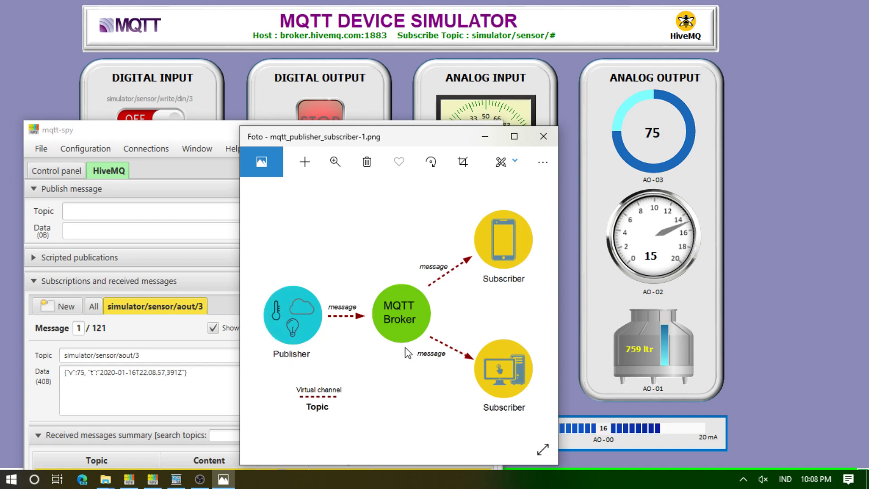
Subscribe to the topic simulator/sensor/aout/2 on the HiveMQ connection and show its received messages
left_click(62, 305)
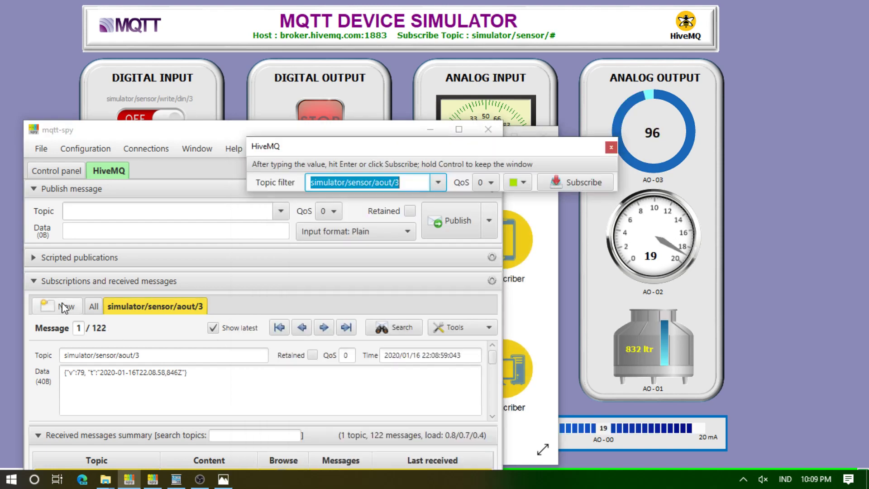
left_click(398, 183)
key("BackSpace")
type("2")
left_click(558, 186)
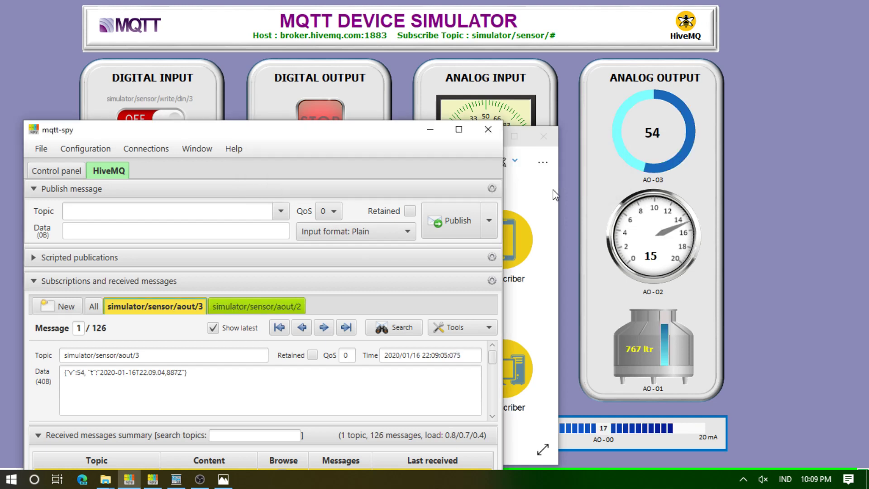
left_click(233, 311)
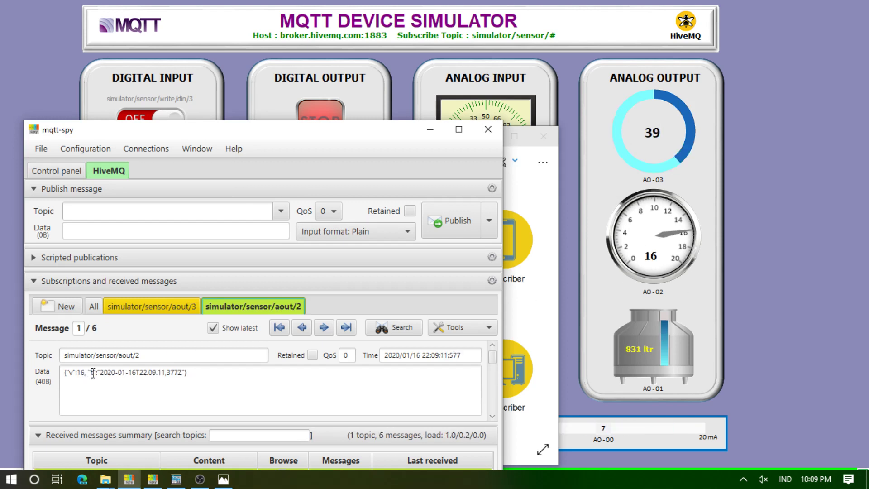
Examine the publisher-subscriber diagram, and compare the received messages of all topics, aout/3 and aout/2 in mqtt-spy
left_click(223, 479)
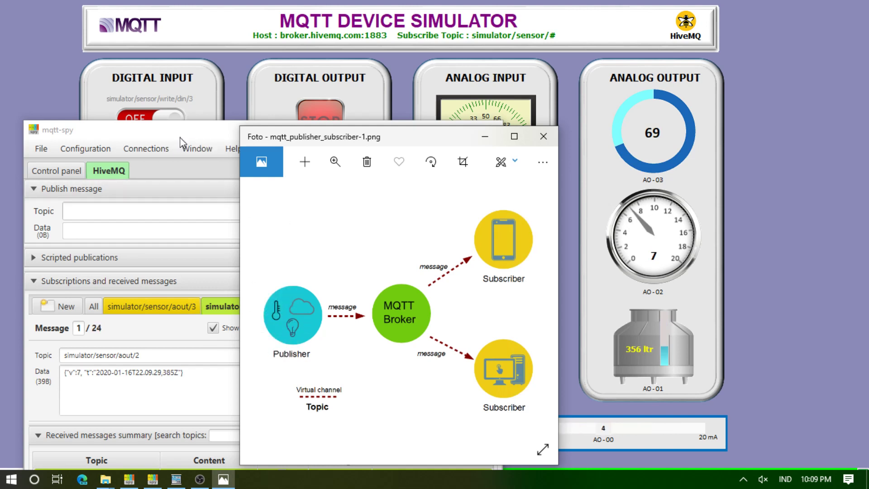
left_click(93, 308)
left_click(94, 308)
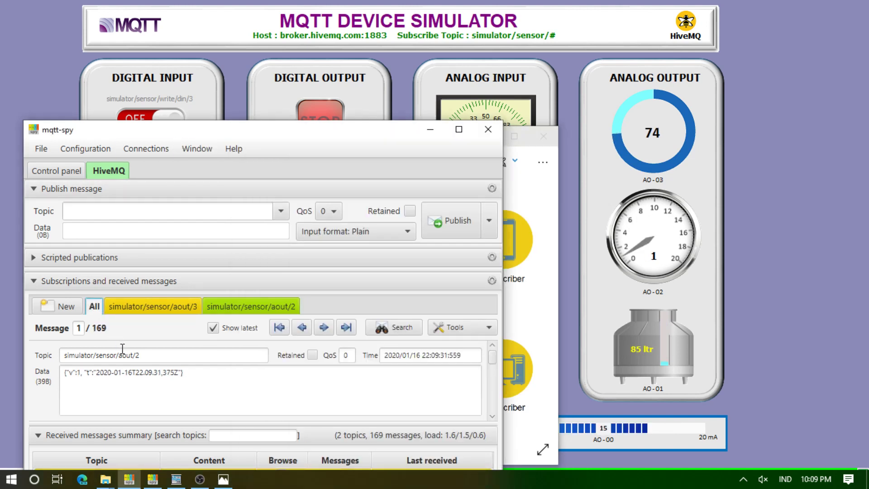
left_click(145, 309)
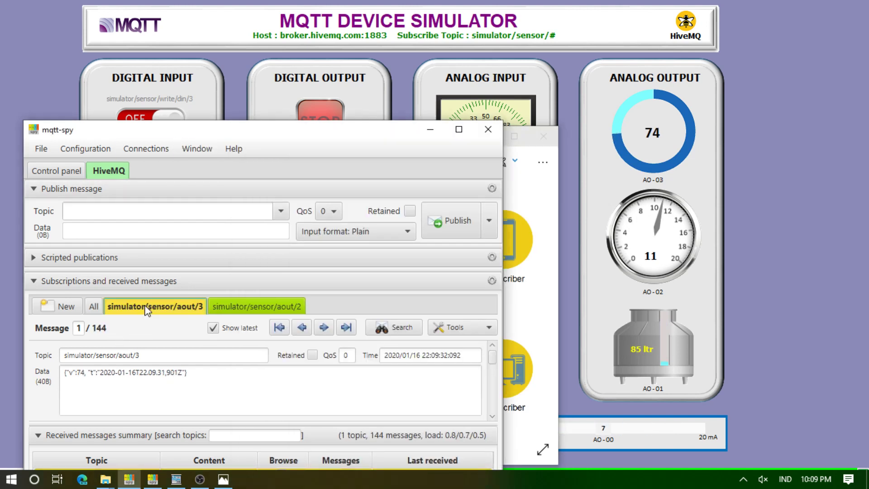
left_click(236, 304)
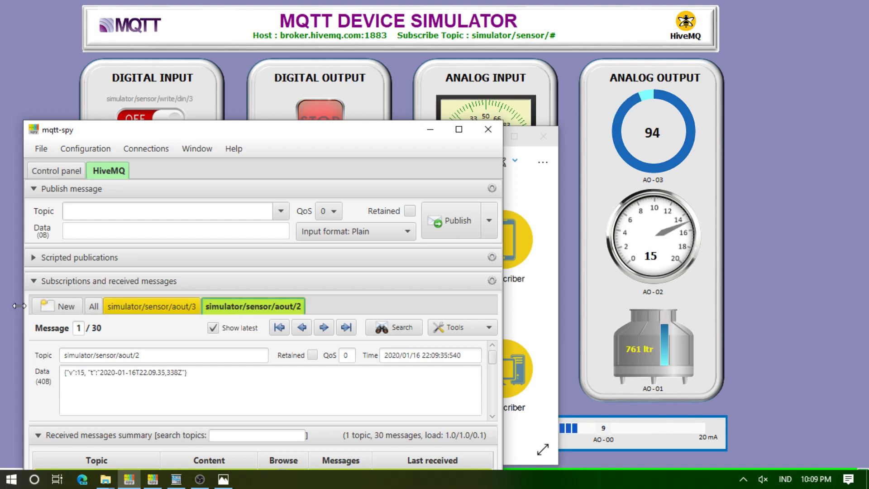
Subscribe to the topic simulator/sensor/aout/1 on the HiveMQ connection and show its received messages
left_click(56, 307)
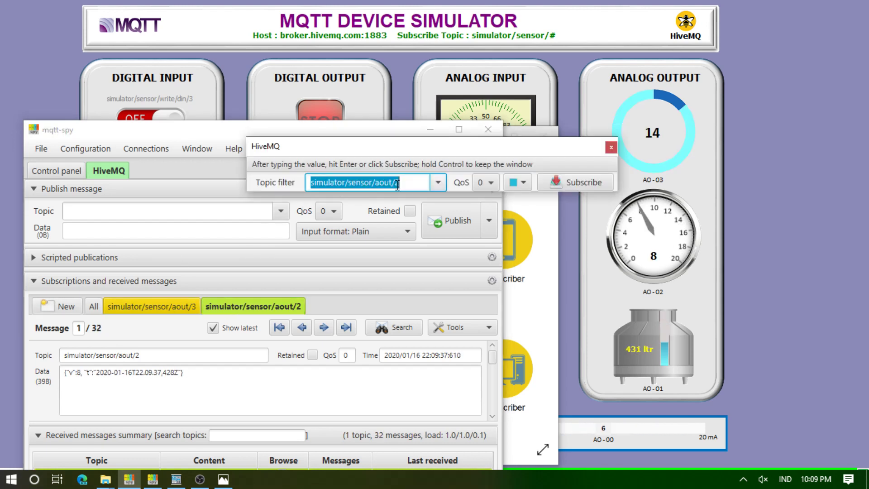
left_click(396, 183)
key("BackSpace")
type("1")
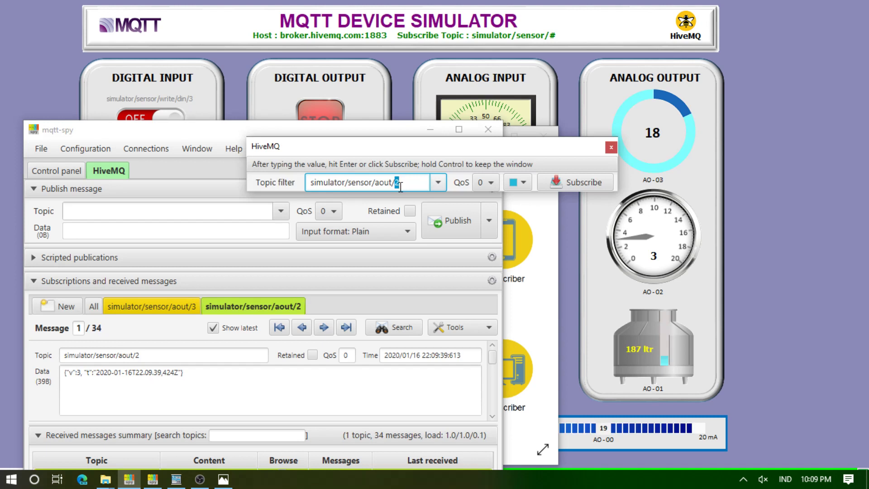
left_click(570, 186)
left_click(354, 303)
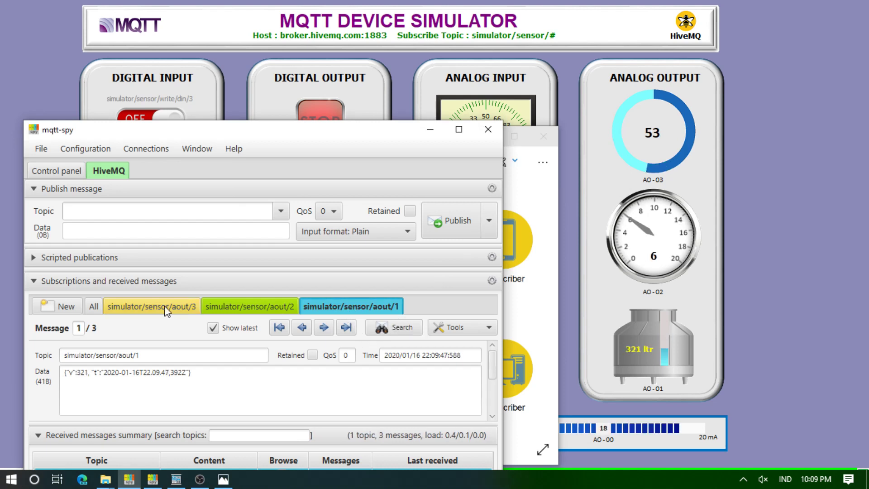
Add a HiveMQ subscription for simulator/sensor/aout/0 and show its received messages
left_click(70, 306)
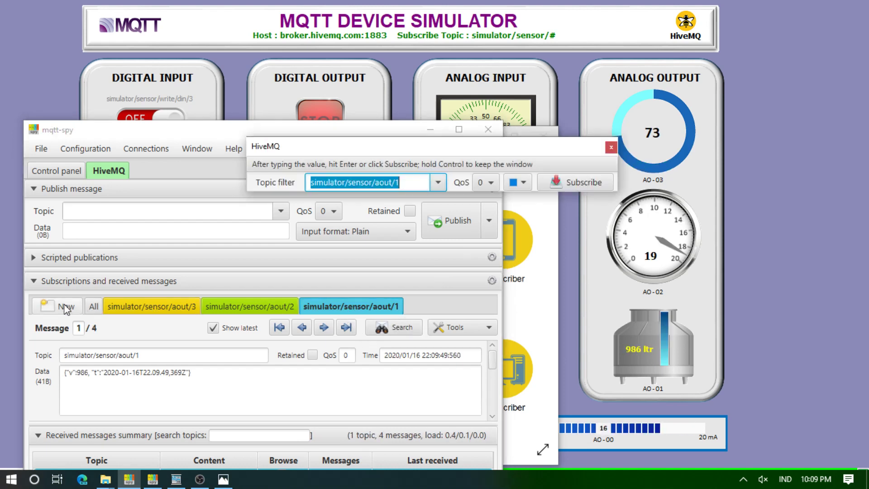
left_click(400, 183)
double_click(402, 184)
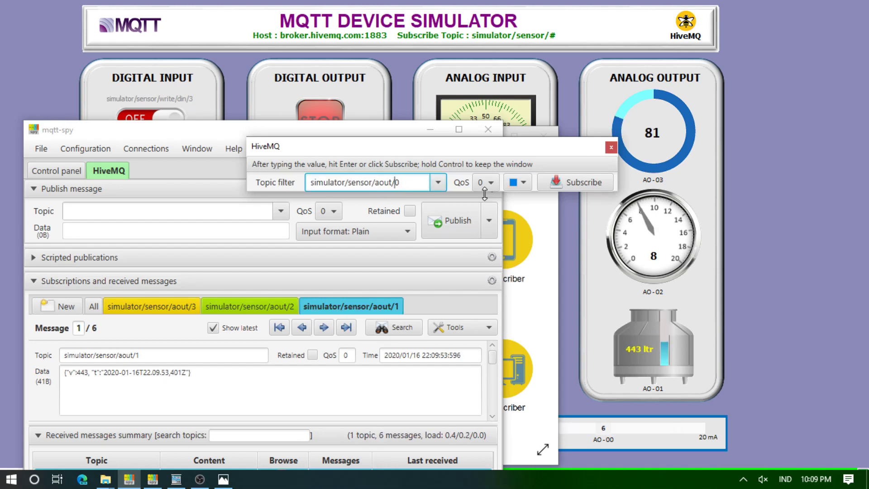
left_click(566, 181)
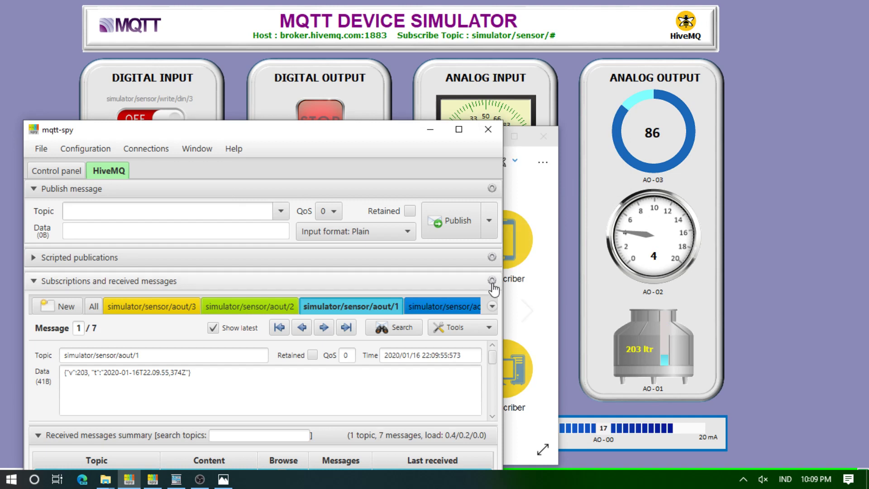
left_click(436, 303)
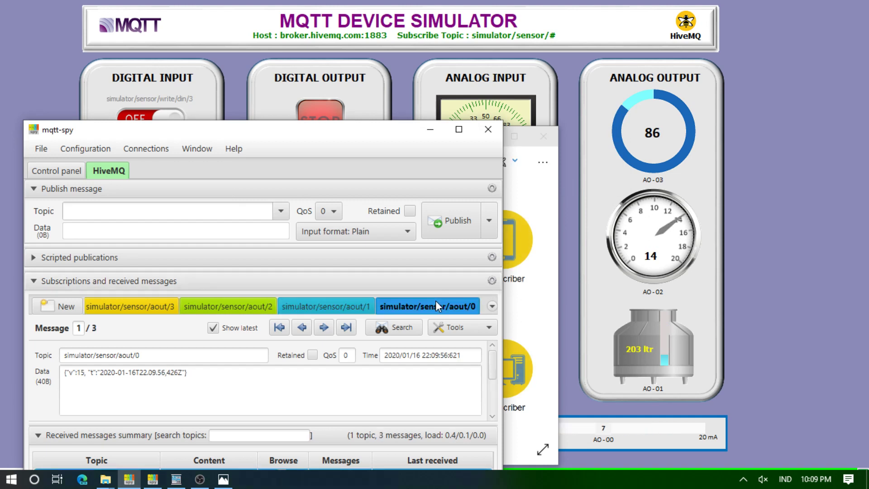
Review the received messages of the aout/1, aout/2 and aout/3 subscriptions in turn
left_click(345, 301)
left_click(251, 308)
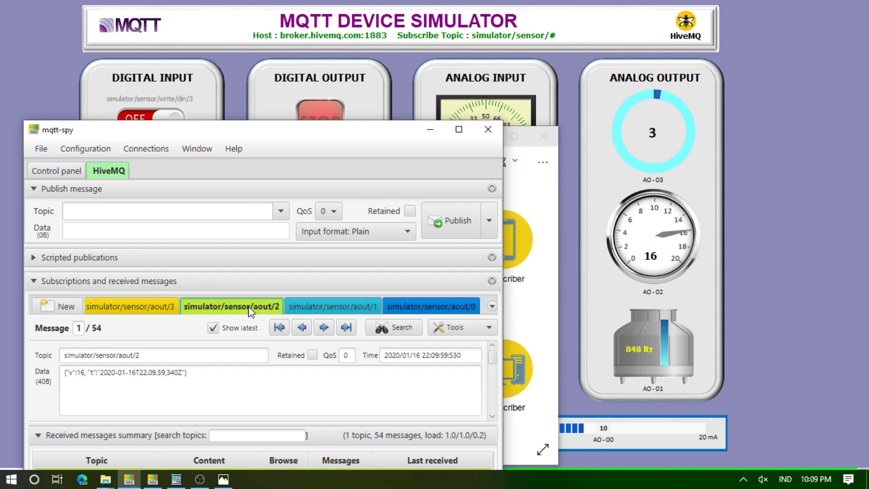
left_click(145, 307)
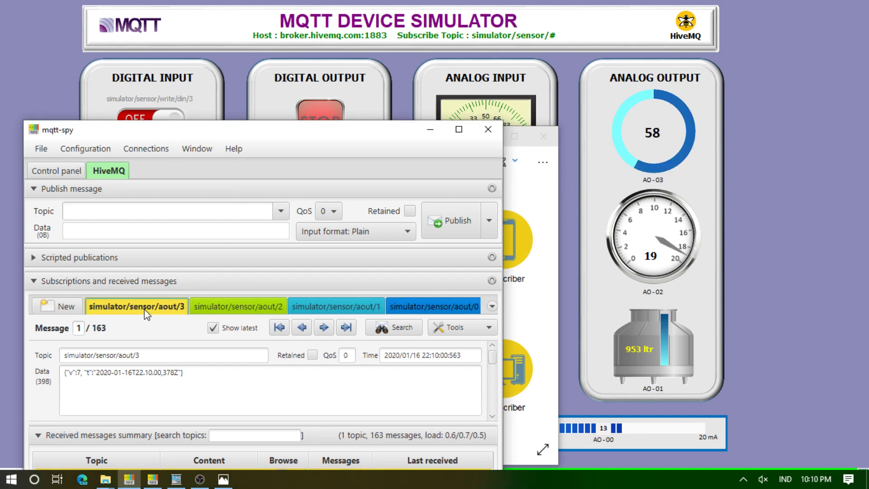
Show the messages of all topics, and adjust the HiveMQ window and its received messages summary so more topic rows fit
left_click_drag(503, 264, 513, 267)
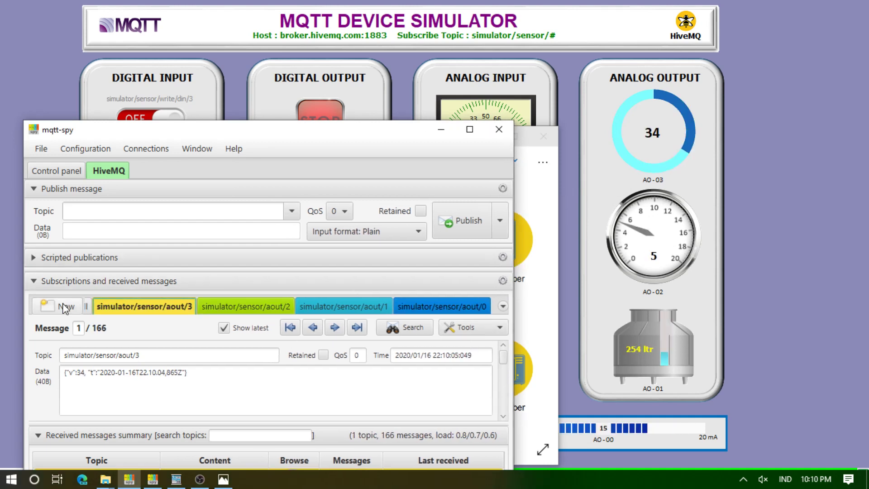
left_click(86, 306)
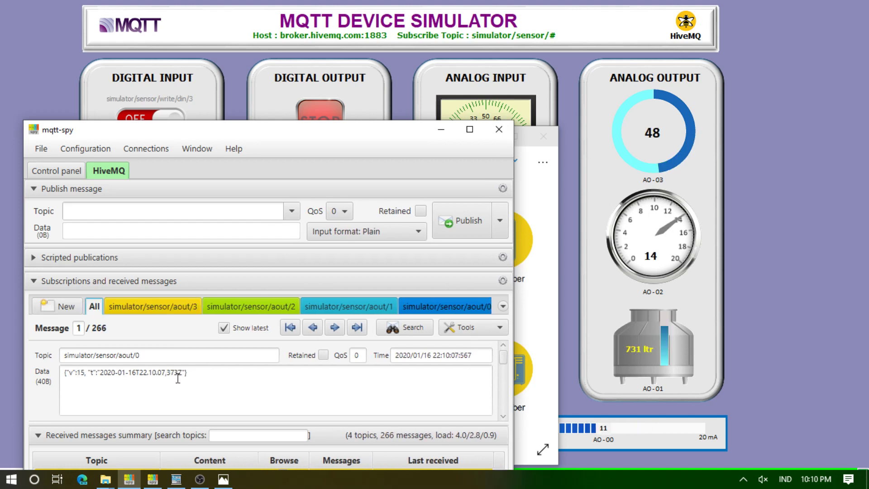
left_click_drag(224, 138, 219, 88)
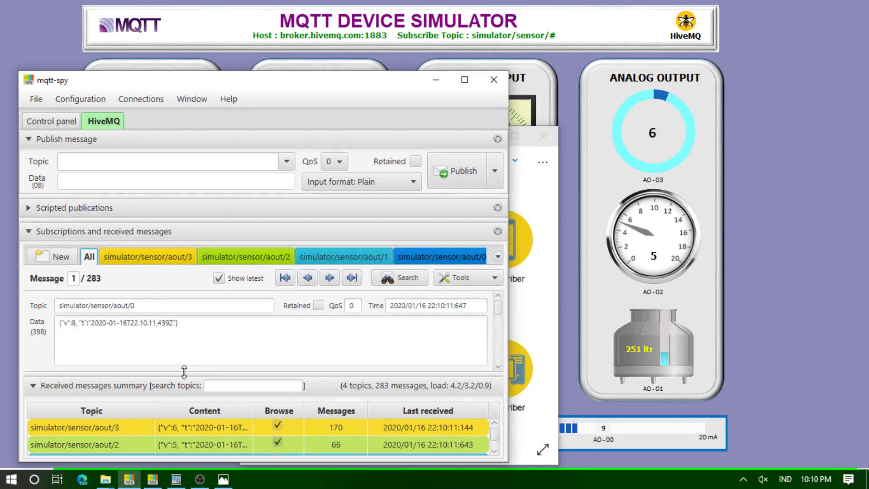
left_click_drag(184, 371, 186, 345)
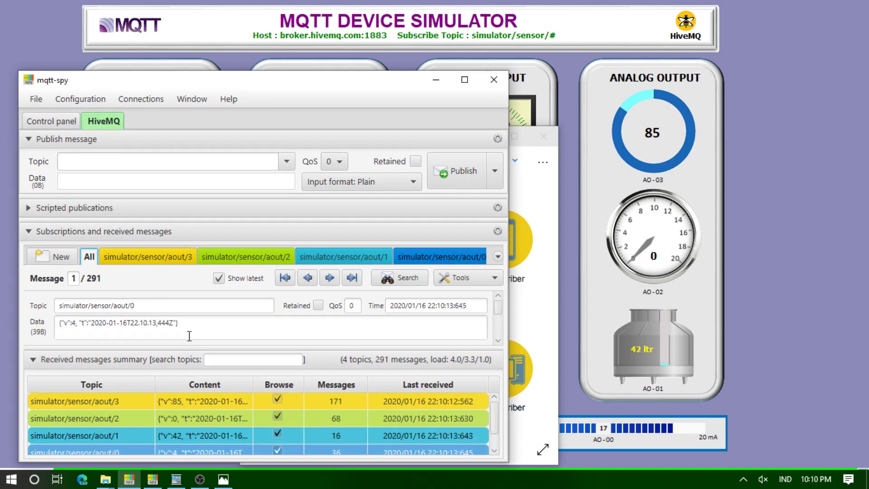
Switch to the mqtt-spy window for HINET-MQTT On Azure Cloud and unsubscribe from *1@3>7001.2f, closing its tab
left_click(153, 479)
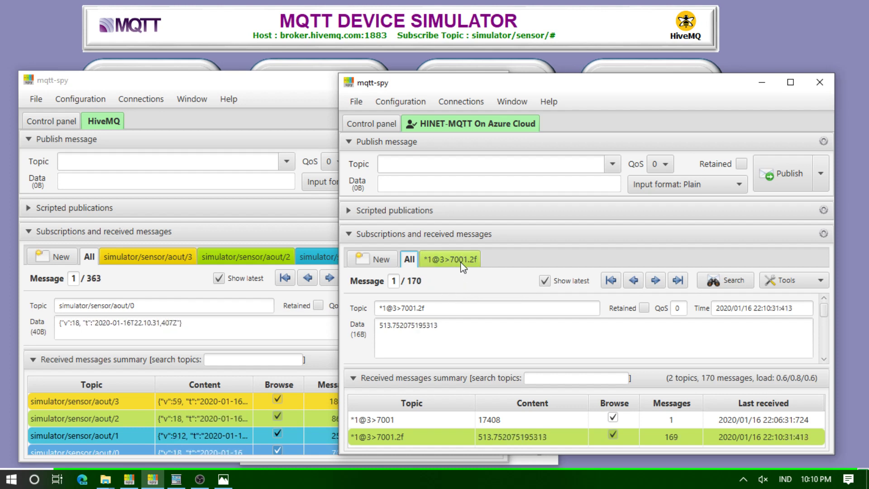
right_click(460, 262)
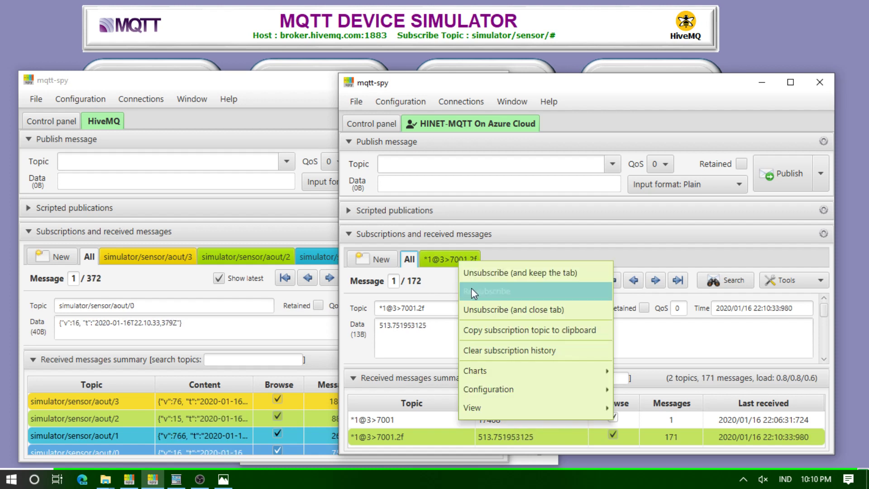
left_click(474, 310)
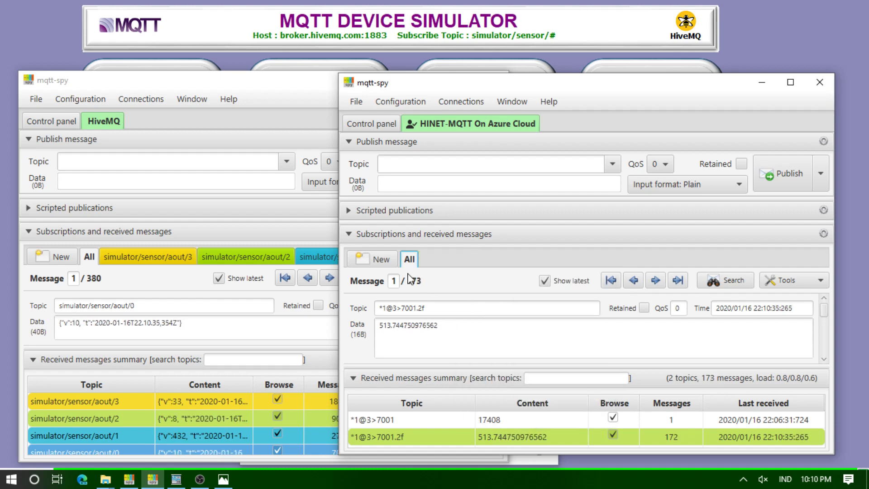
Subscribe to the topic *1@3>7001 on the Azure Cloud connection and highlight the data value of its message
left_click(380, 262)
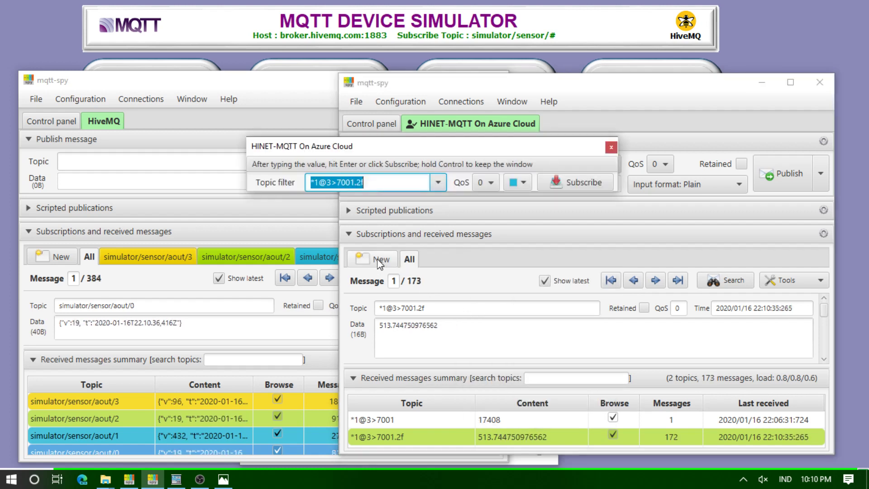
left_click(355, 182)
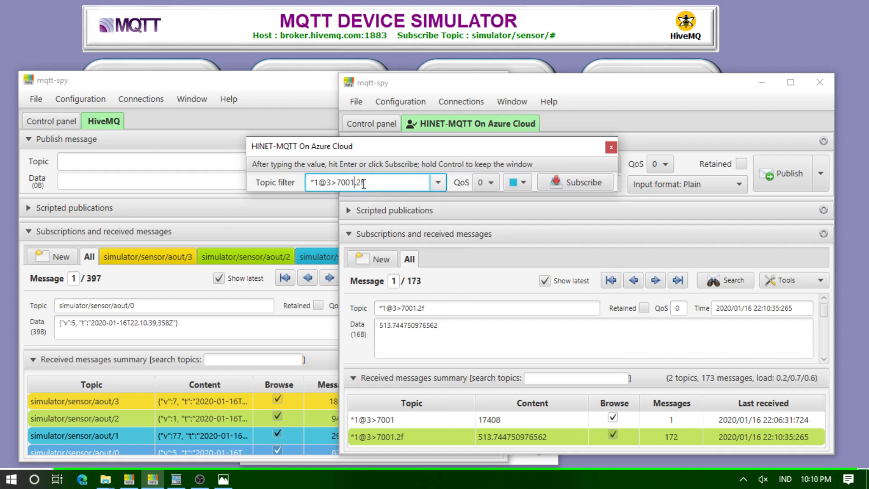
left_click(560, 184)
left_click(450, 256)
double_click(389, 326)
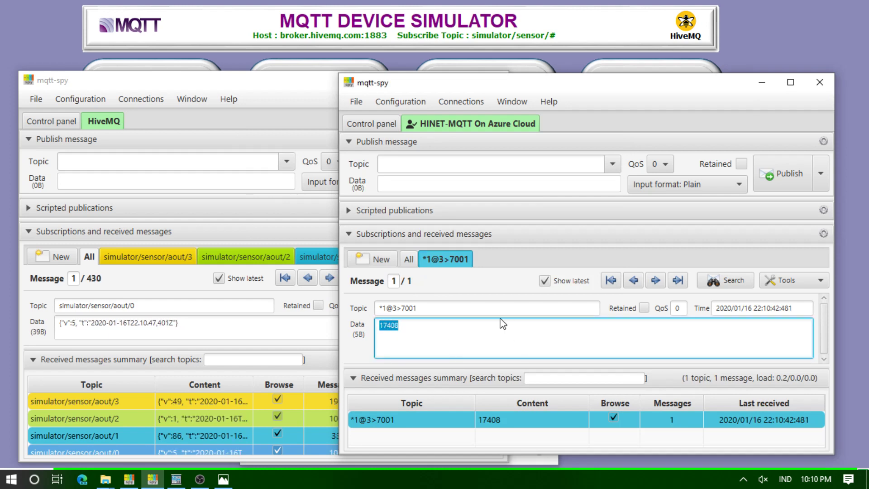
Subscribe to the topic *1@3>7001.2 on the Azure Cloud connection and show its received messages
left_click(367, 262)
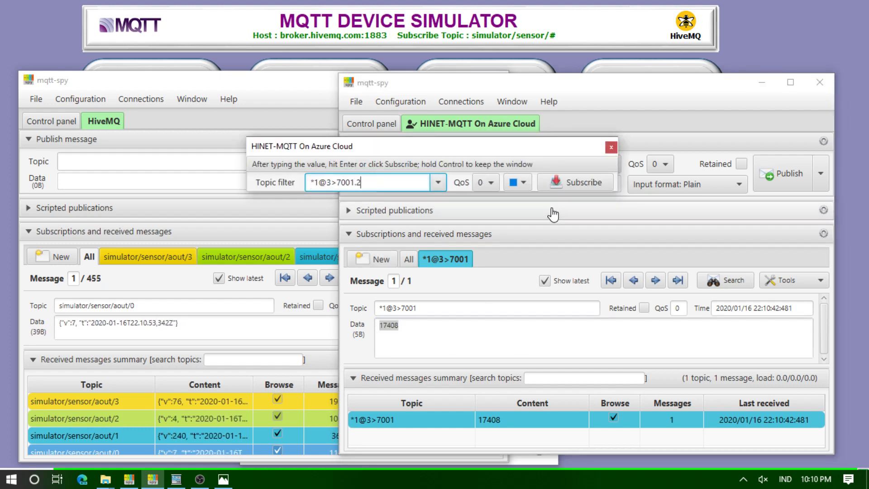
left_click(568, 184)
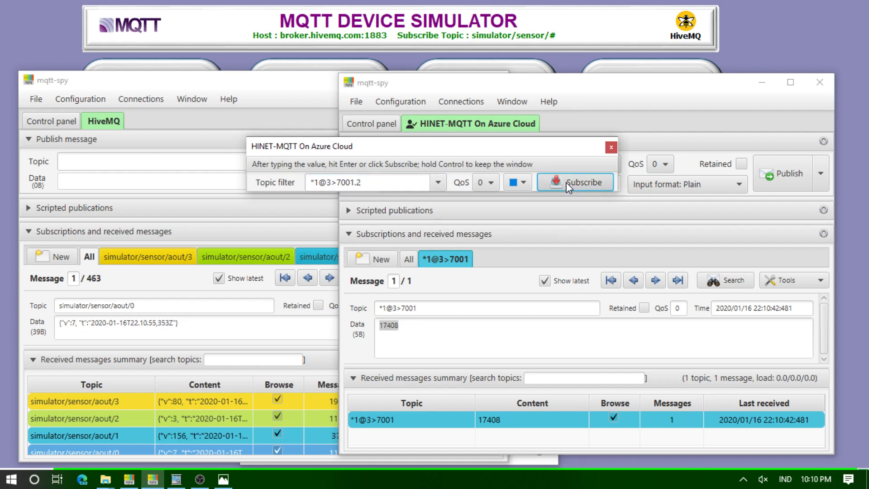
left_click(503, 260)
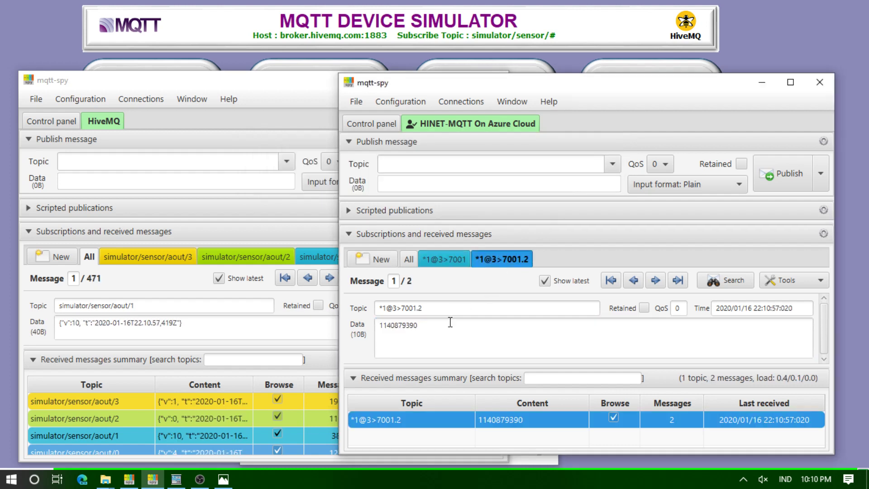
Subscribe to the topic *1@3>7001.2f and compare its messages with those of *1@3>7001.2 and *1@3>7001
left_click(379, 262)
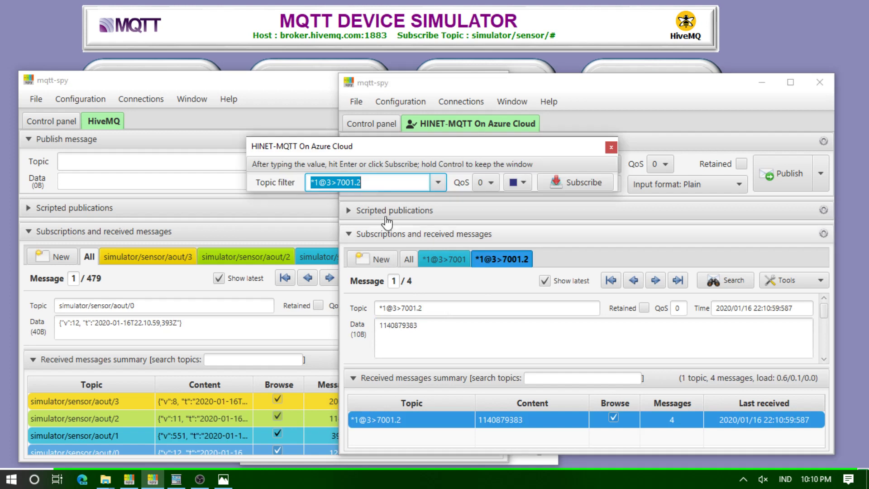
left_click(376, 182)
left_click(569, 183)
left_click(580, 260)
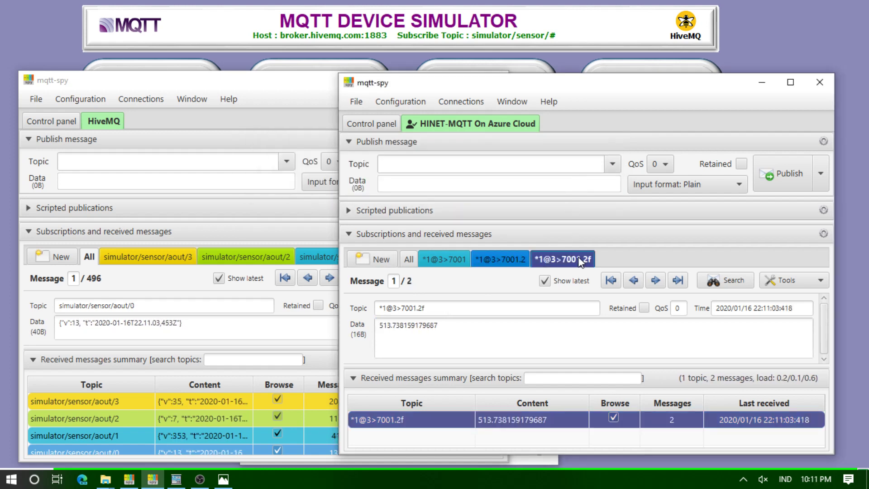
left_click(501, 259)
left_click(435, 265)
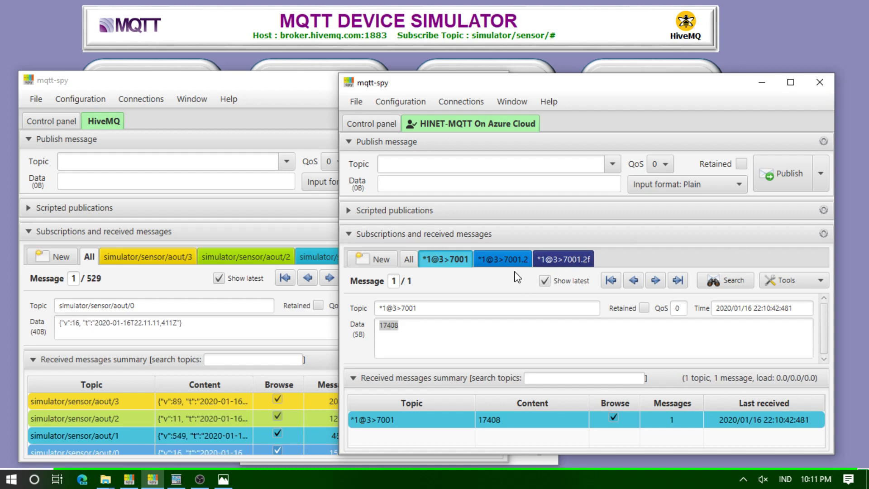
Compare the received messages of *1@3>7001, *1@3>7001.2 and *1@3>7001.2f on the Azure Cloud connection
left_click(507, 261)
left_click(576, 259)
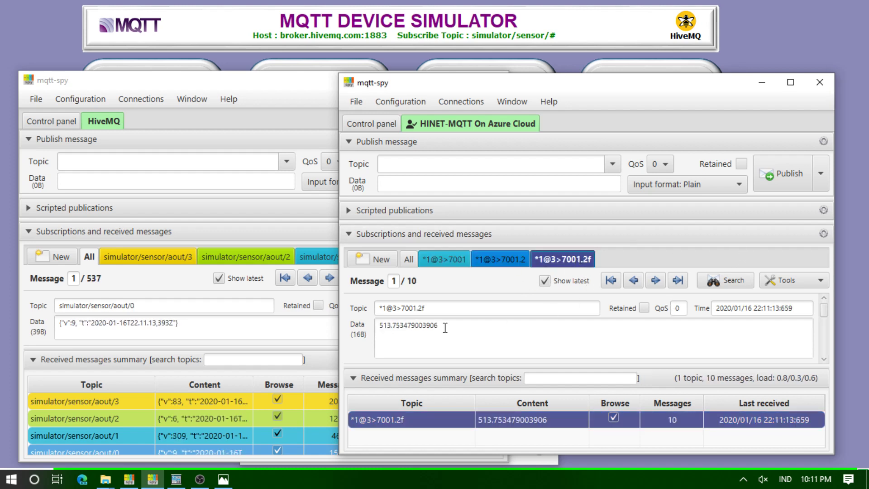
left_click(485, 258)
left_click(447, 260)
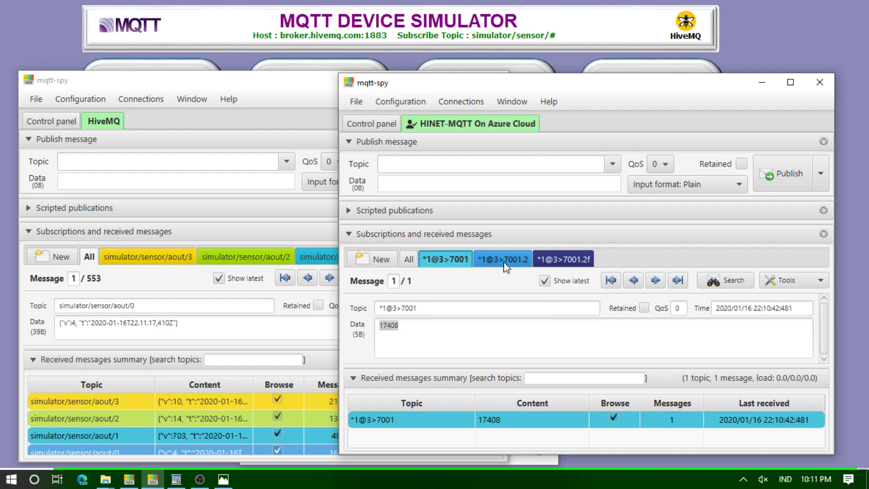
left_click(563, 258)
left_click(454, 262)
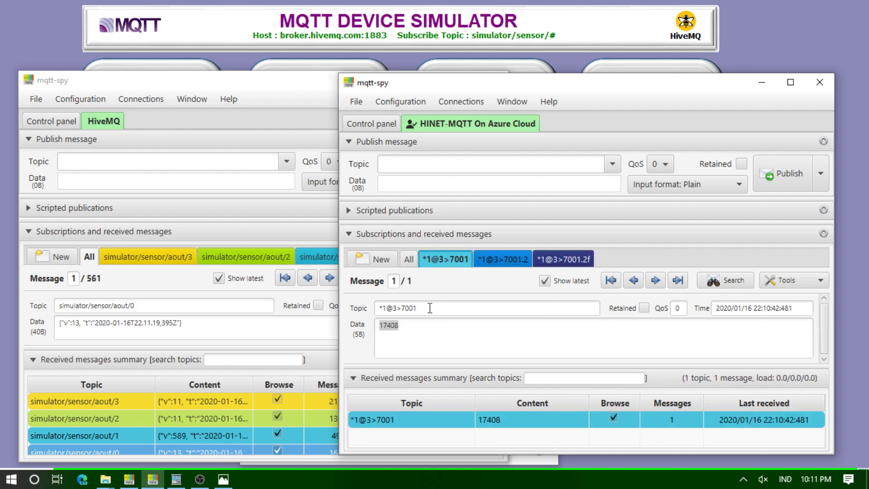
left_click(439, 306)
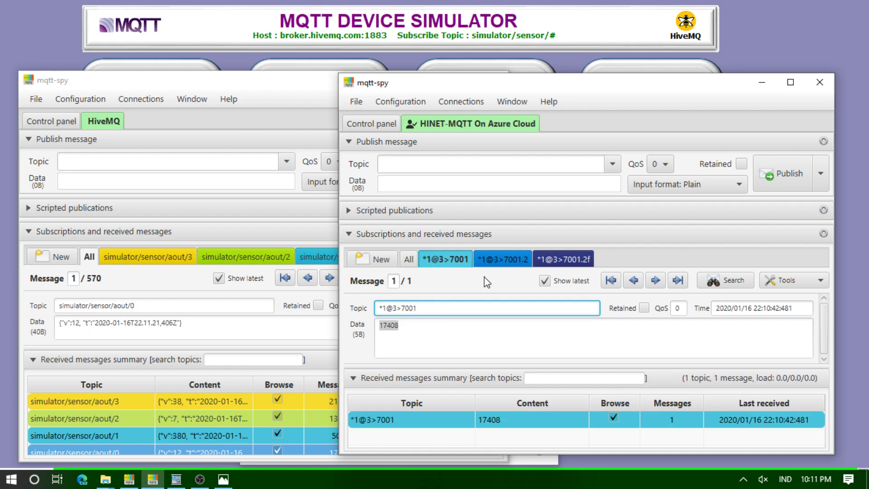
left_click(509, 260)
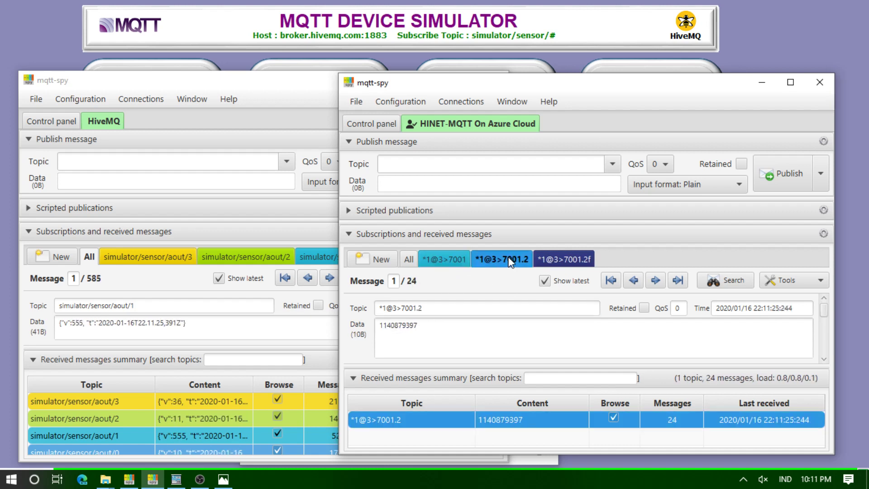
left_click(580, 262)
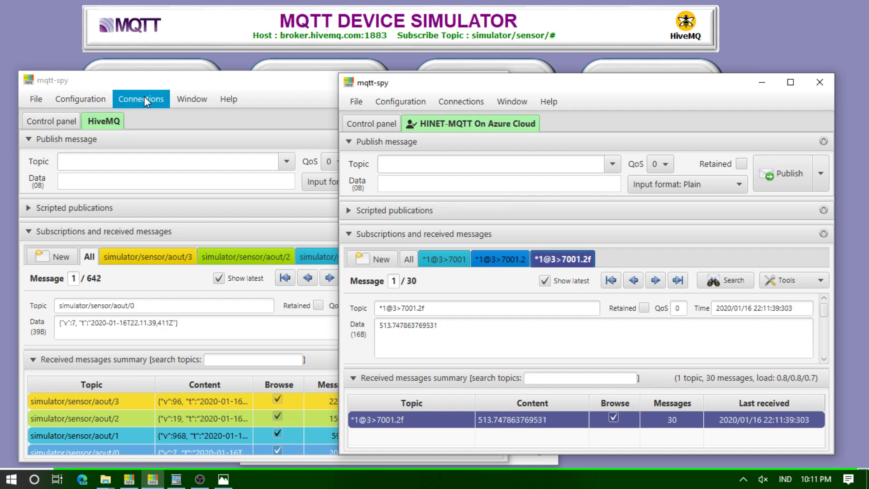
Bring the HiveMQ mqtt-spy window forward, clear of the simulator's digital input, and set the publish topic to simulator/sensor/write/din/3
left_click_drag(131, 82, 252, 179)
left_click(155, 258)
type("simula")
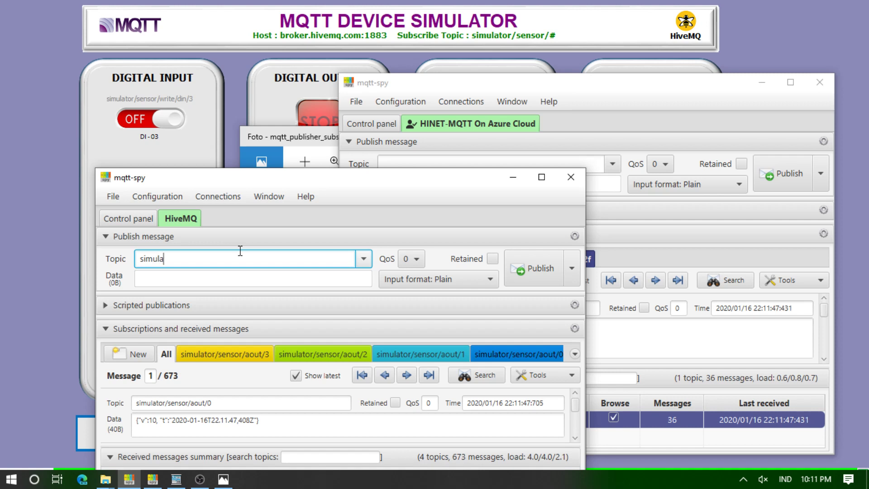
type("tor/sensor/w")
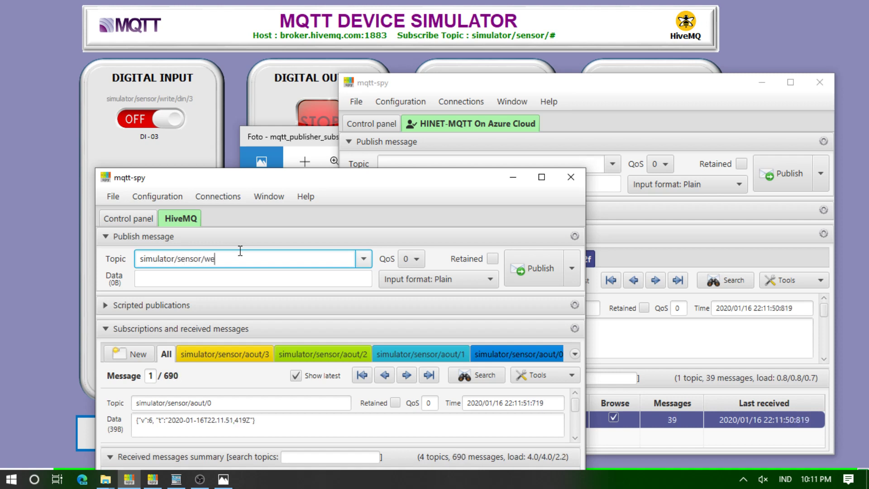
type("rite")
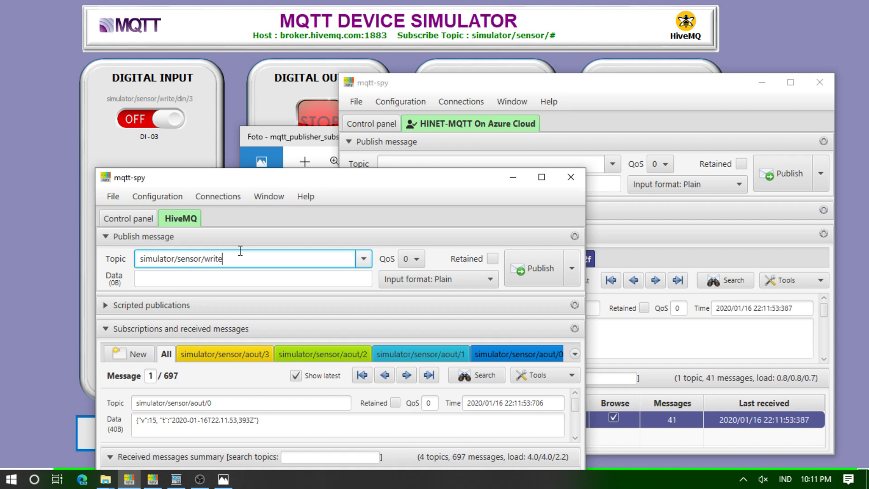
type("/din")
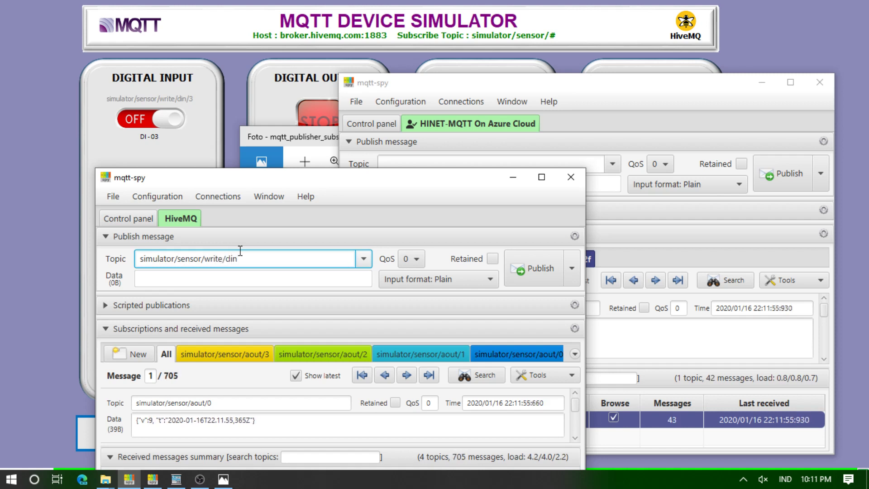
type("/3")
Try to select the data text of the latest received simulator/sensor/aout message on HiveMQ
left_click(215, 420)
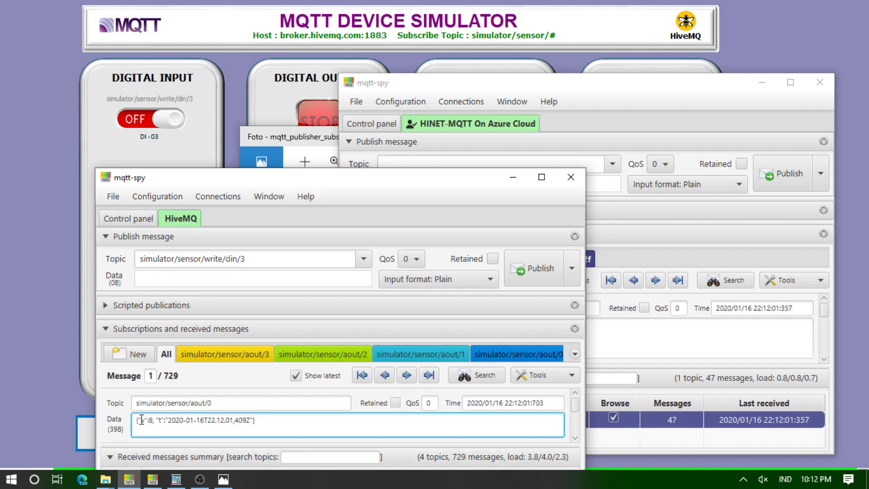
left_click_drag(139, 420, 260, 421)
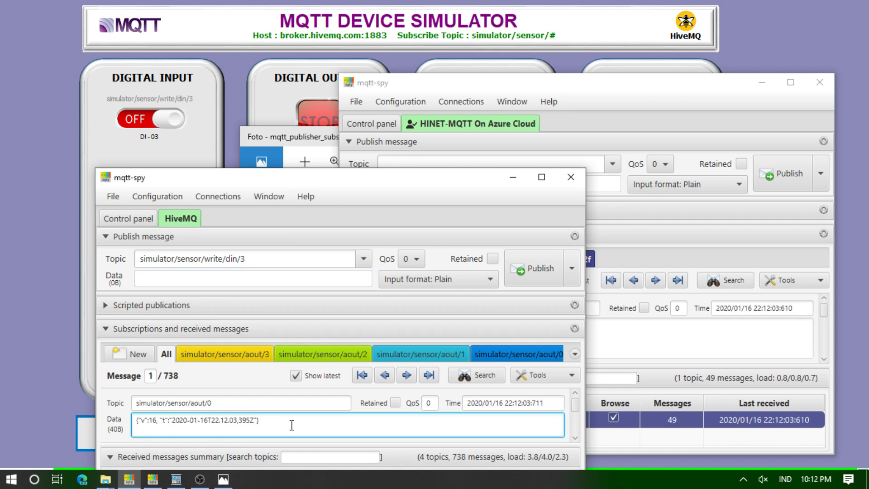
left_click_drag(137, 419, 149, 420)
triple_click(272, 422)
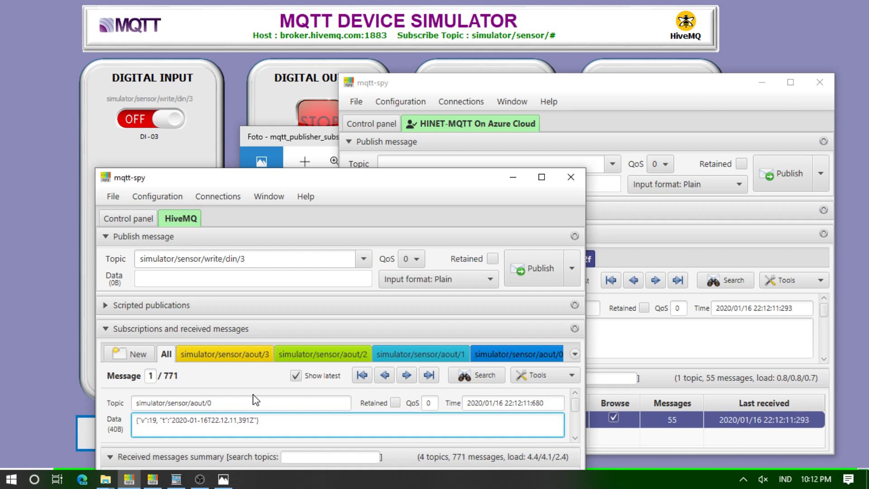
Unsubscribe from simulator/sensor/aout/0 while keeping its tab, and copy the data text of its last message
left_click(528, 360)
right_click(527, 359)
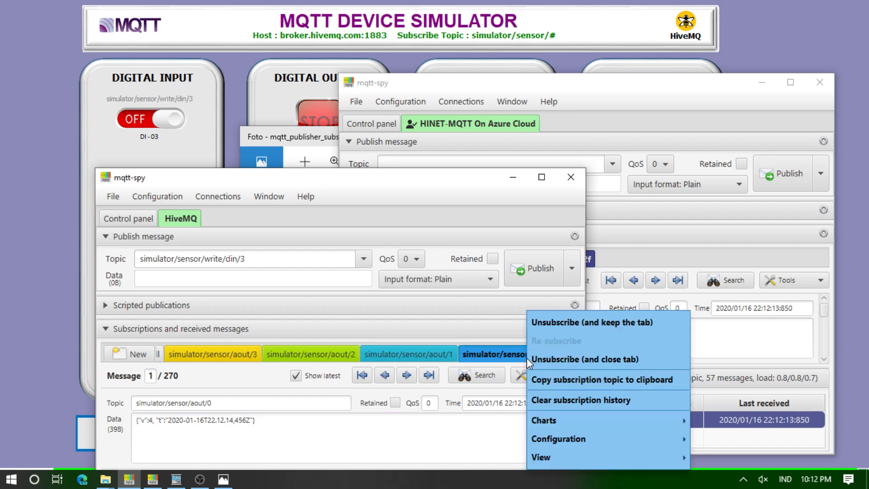
left_click(549, 325)
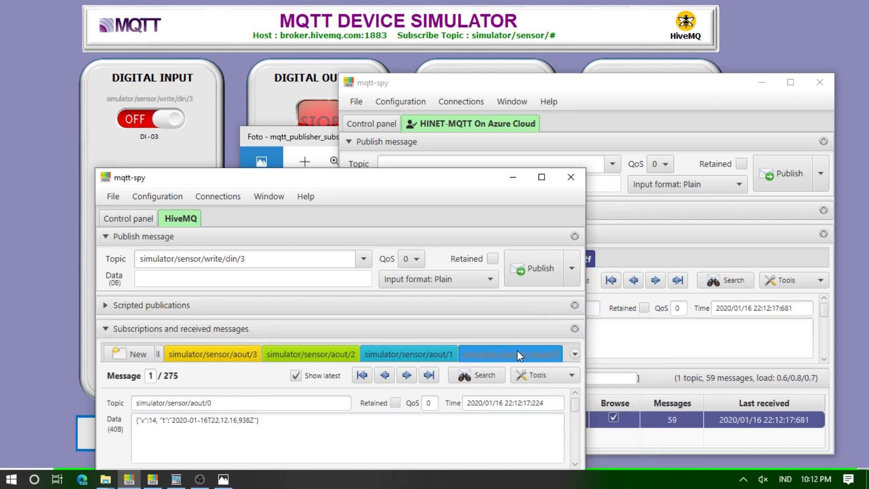
left_click_drag(280, 421, 135, 420)
key("ctrl+c")
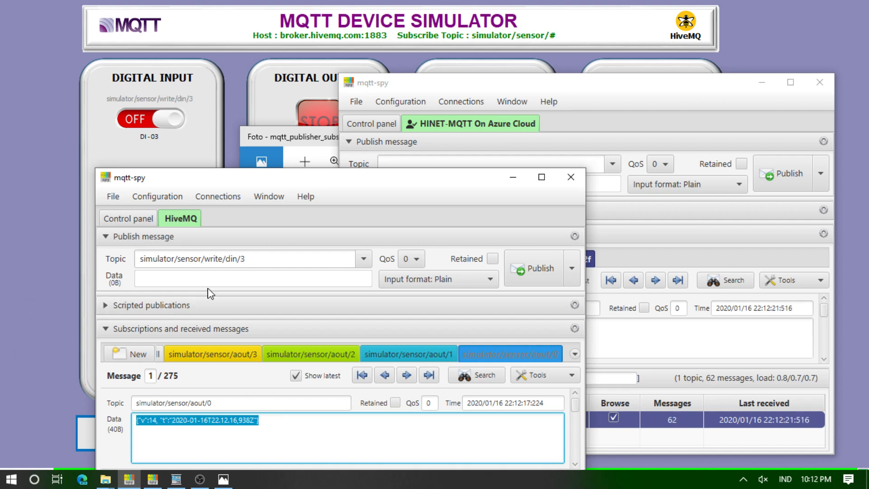
Paste the copied message as the publish data, set "v" to 1, and publish it to simulator/sensor/write/din/3
left_click(199, 276)
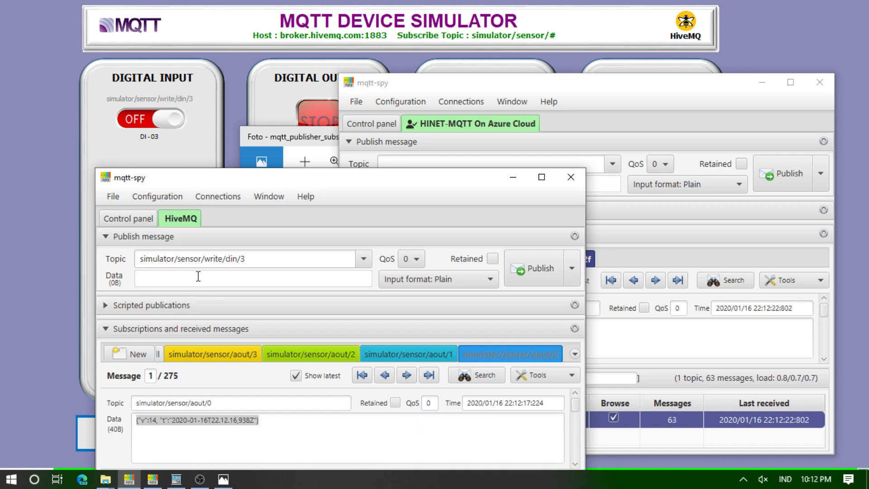
key("ctrl+v")
left_click(156, 277)
key("shift+Right")
key("BackSpace")
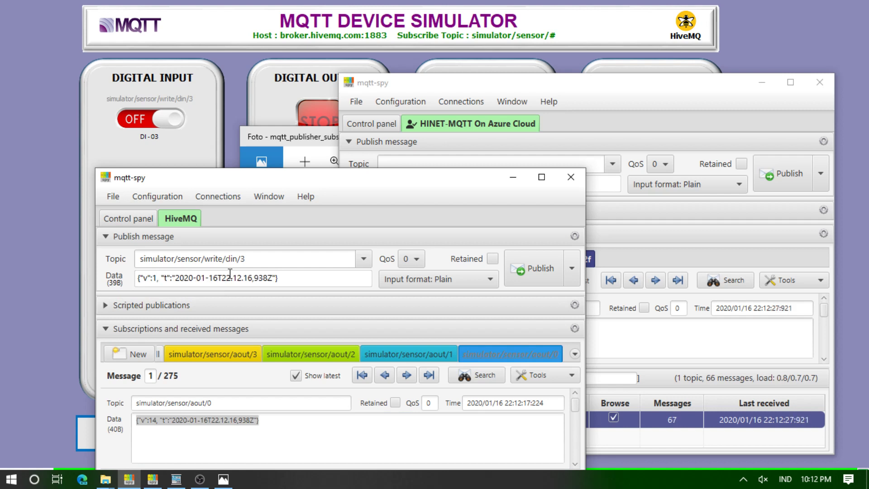
left_click(529, 269)
left_click(527, 266)
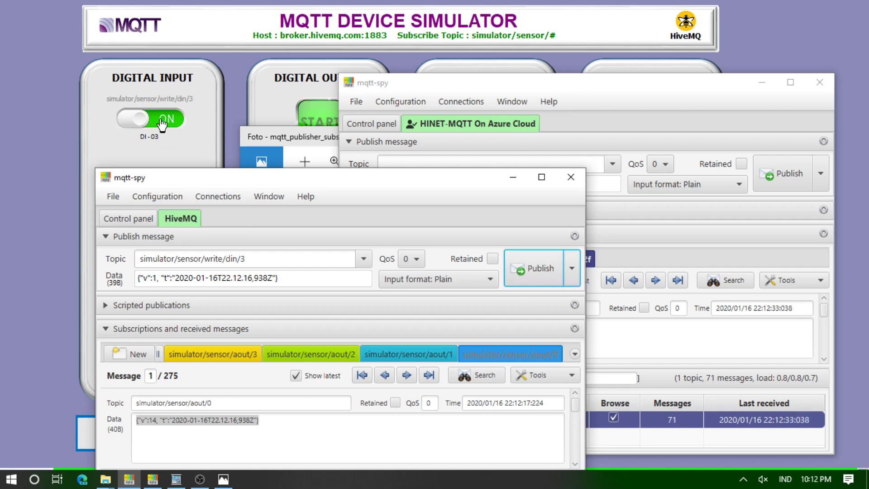
Set "v" to 0 in the publish data and publish it to simulator/sensor/write/din/3
left_click(156, 279)
double_click(154, 278)
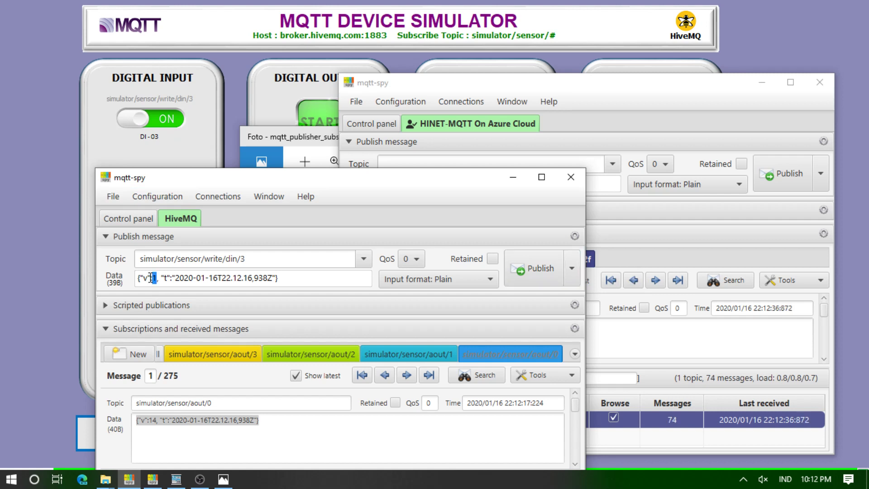
type("1")
key("shift+Right")
left_click(534, 268)
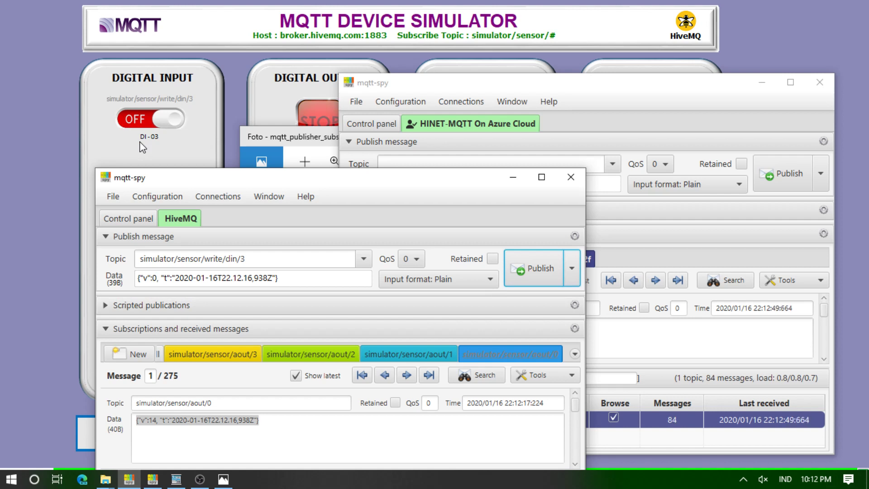
Switch to the HINET-MQTT On Azure Cloud window and publish the data 0 to the topic *1@1>0
left_click(550, 82)
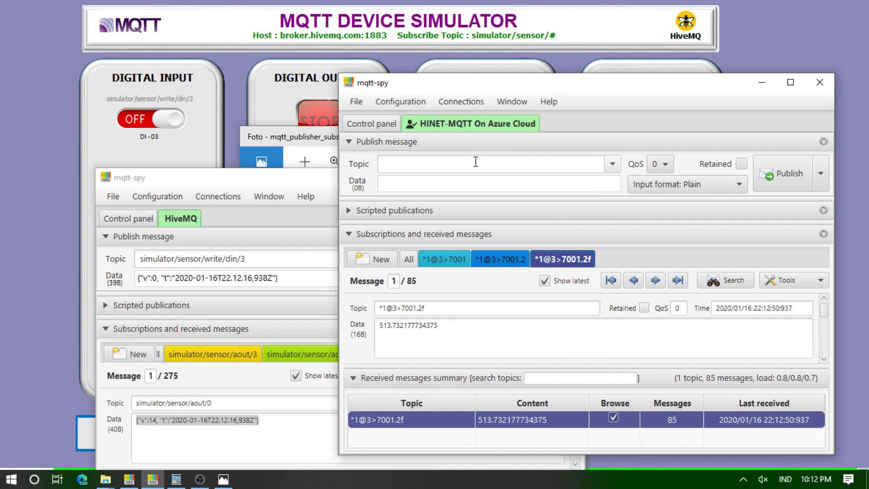
triple_click(438, 308)
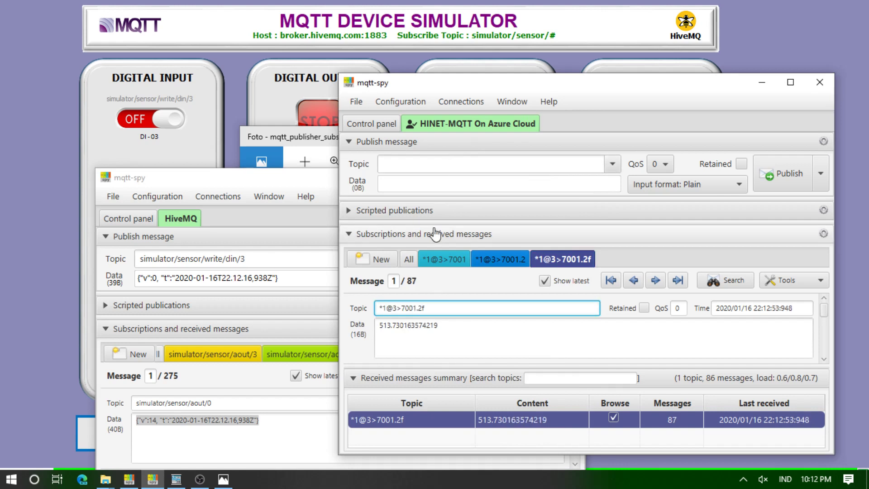
left_click(392, 164)
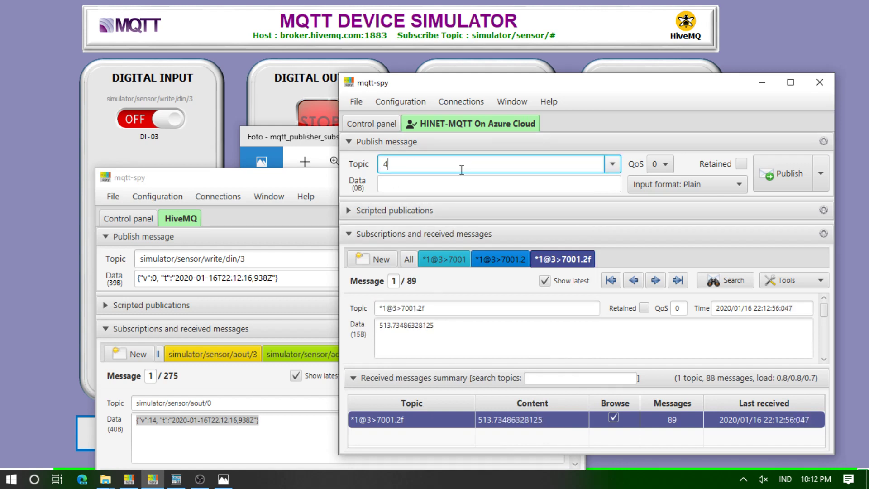
key("BackSpace")
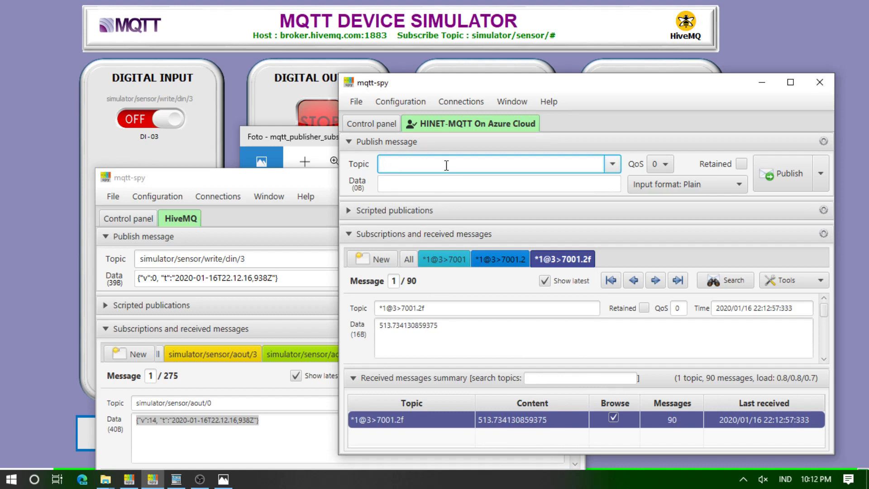
type("*1")
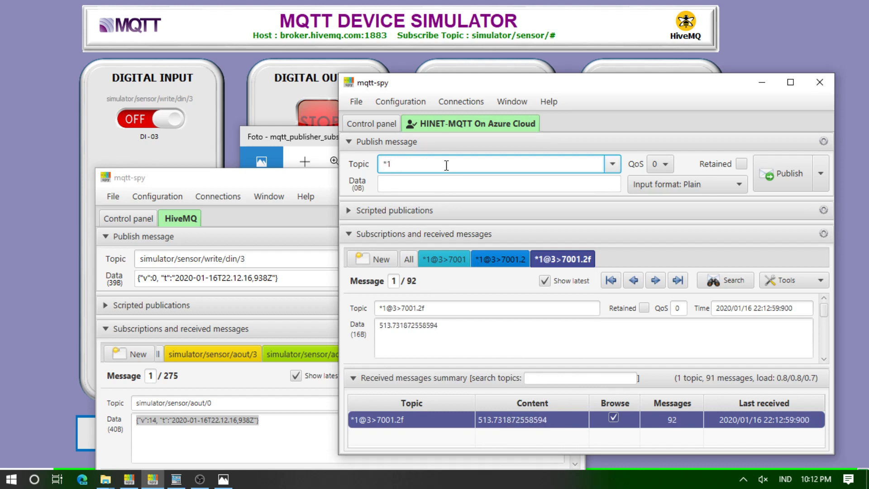
type("@1>")
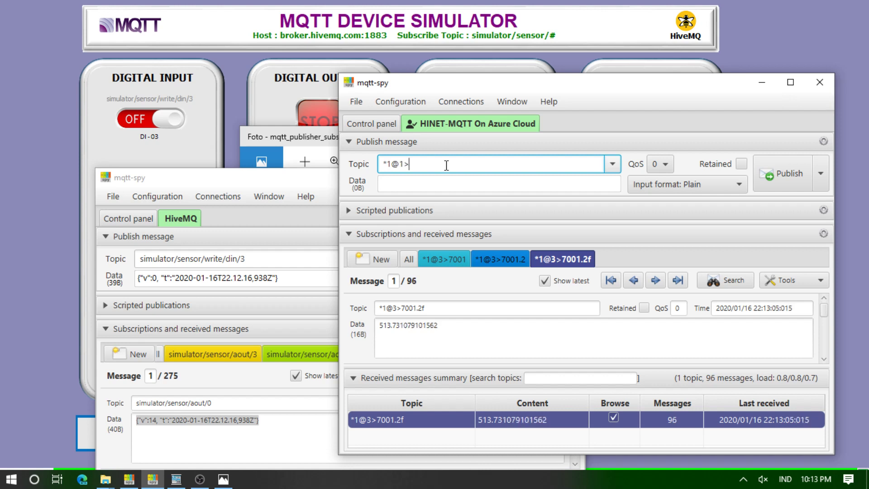
type("9")
key("BackSpace")
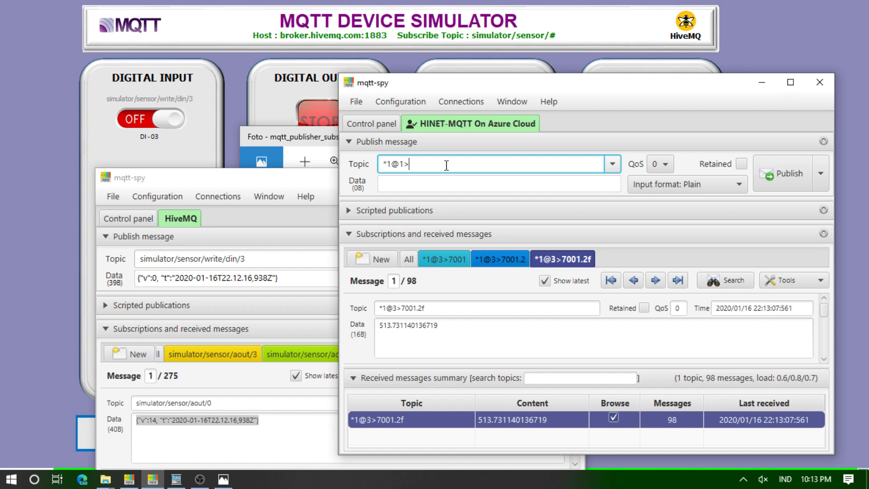
left_click(421, 183)
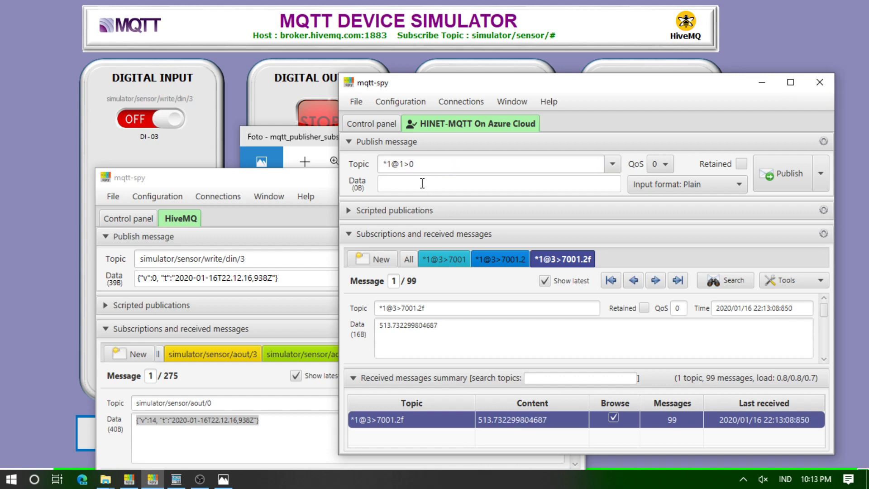
type("0")
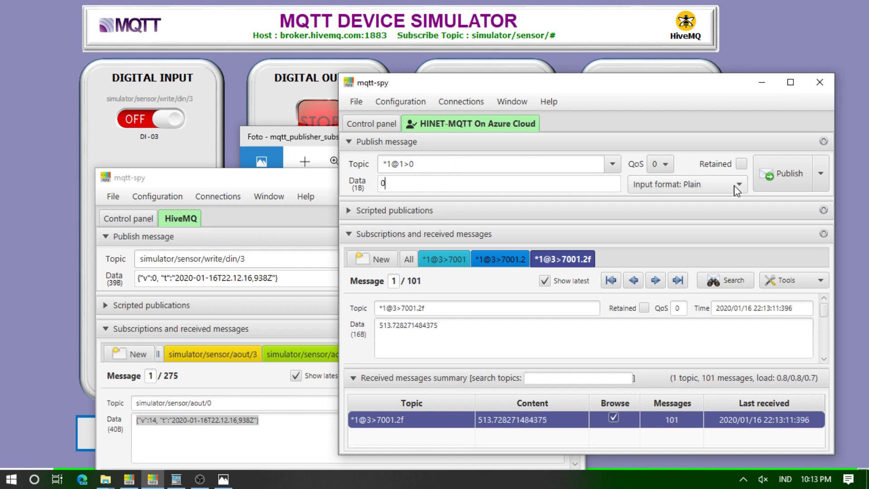
left_click(782, 172)
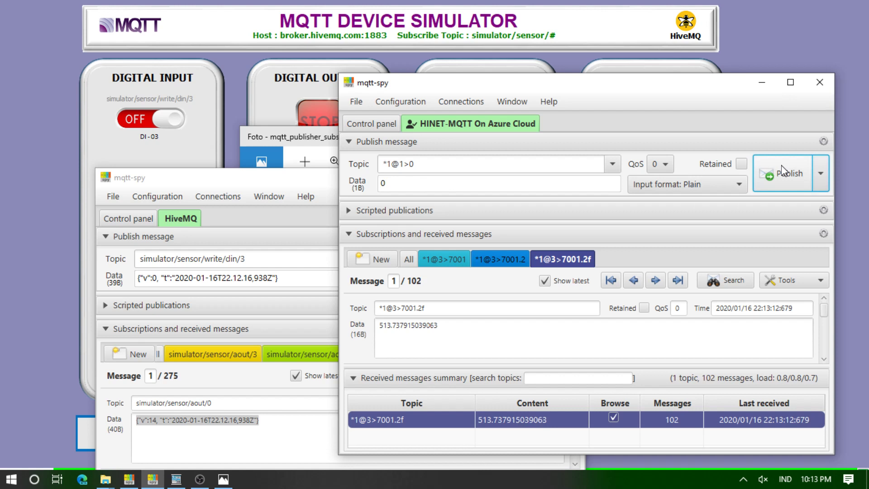
Add a new subscription to the topic *1@1>0 on the HINET-MQTT On Azure Cloud connection
left_click(366, 263)
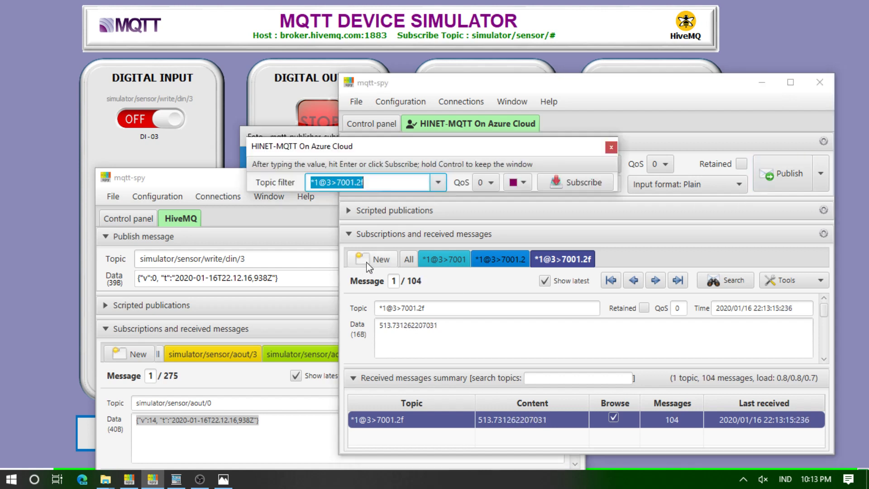
left_click_drag(358, 146, 405, 229)
key("shift+Left")
key("shift+Left")
key("shift+Left")
key("shift+Left")
key("shift+Left")
key("shift+Left")
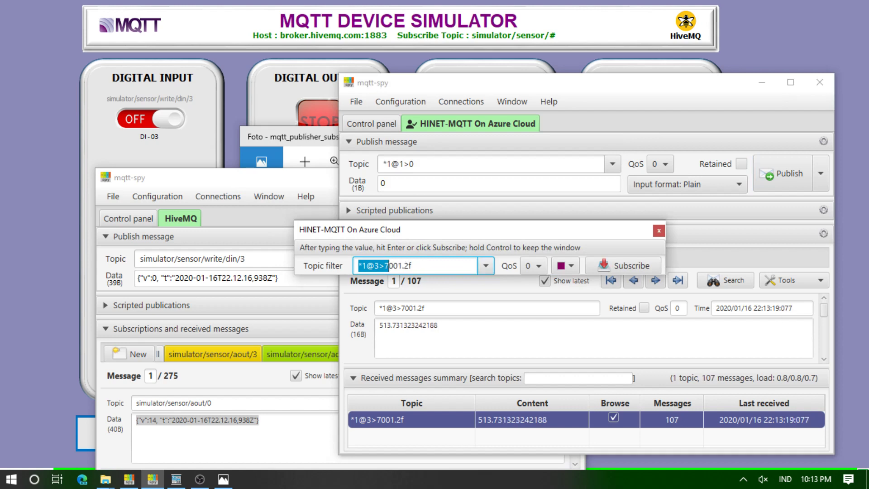
key("Left")
key("Right")
key("Right")
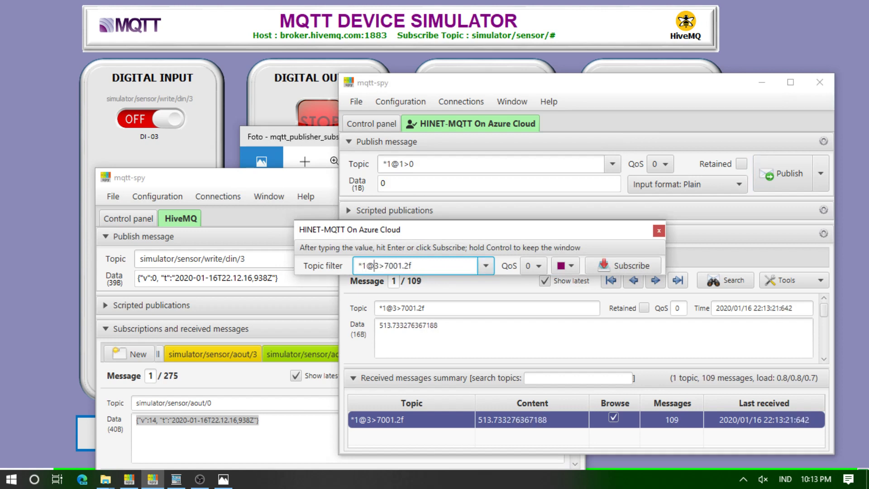
key("BackSpace")
type("1")
key("Right")
key("Right")
key("Right")
key("Right")
key("Right")
key("Right")
key("Right")
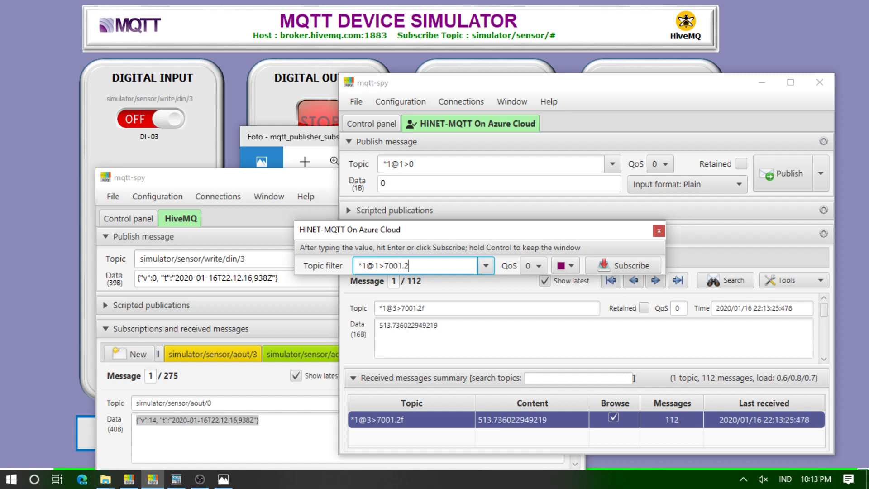
key("BackSpace")
key("BackSpace")
key("BackSpace")
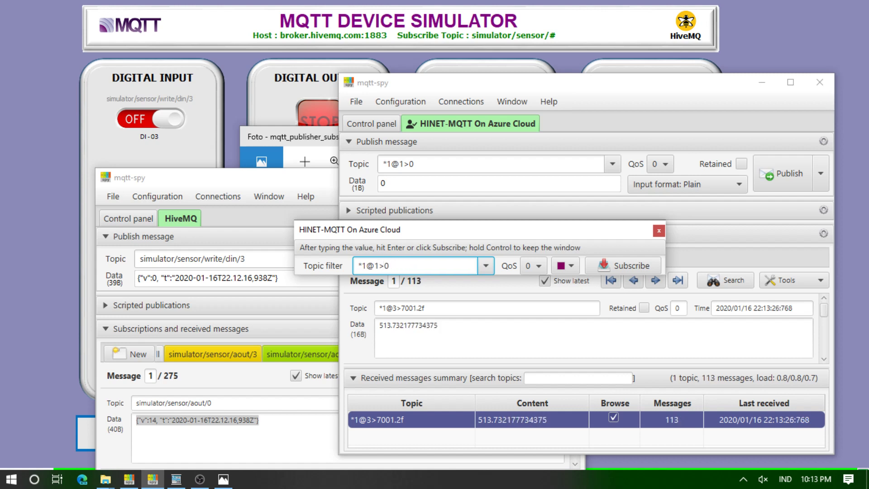
left_click(628, 265)
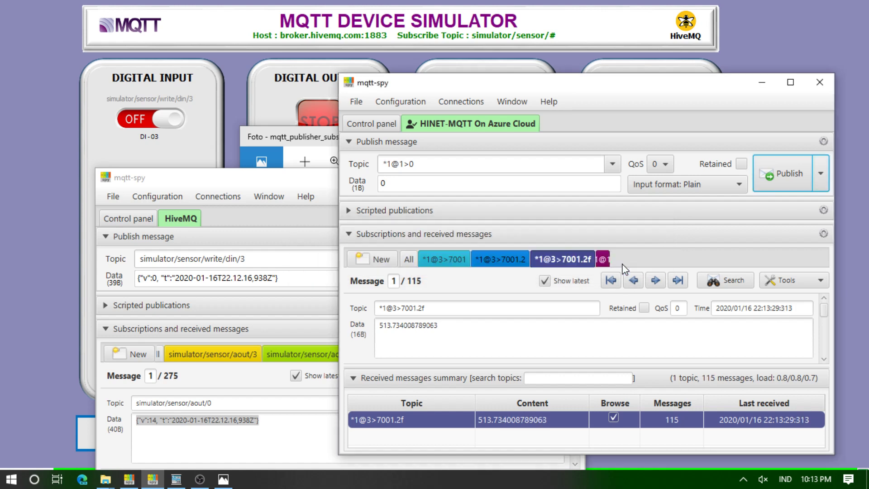
Publish the data 1 to the topic *1@1>0, followed by the data 0
double_click(406, 183)
type("1")
left_click(778, 179)
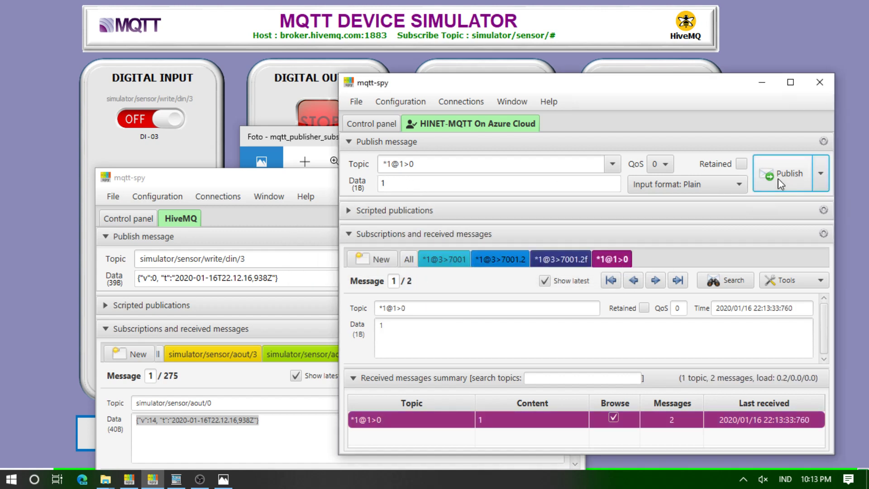
double_click(440, 185)
type("0")
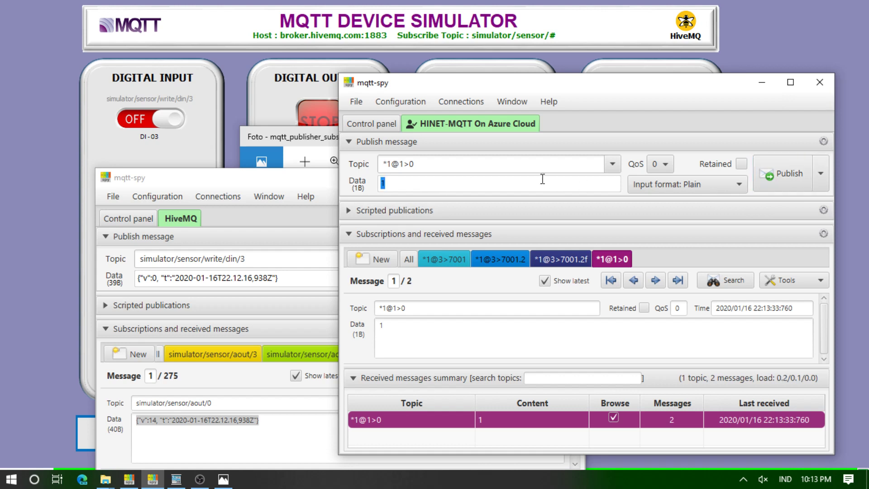
left_click(778, 181)
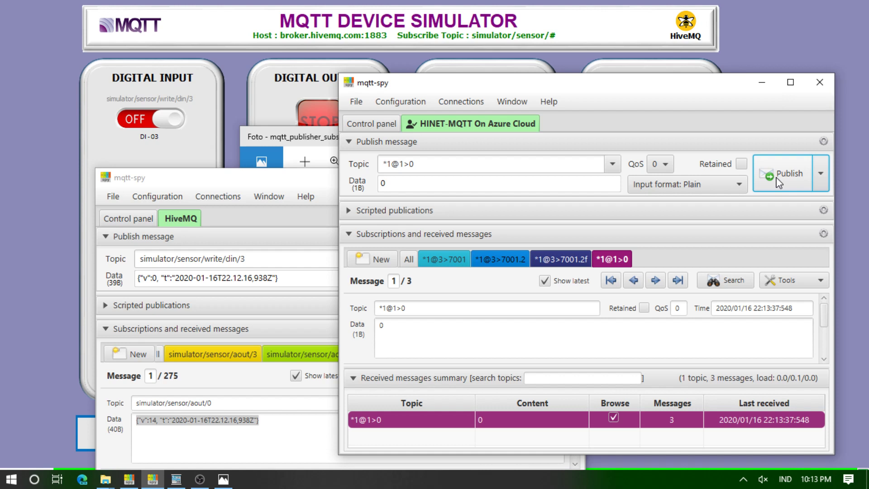
Switch to the HiveMQ window, set "v" to 1 in the publish data, and publish it to simulator/sensor/write/din/3
left_click(156, 278)
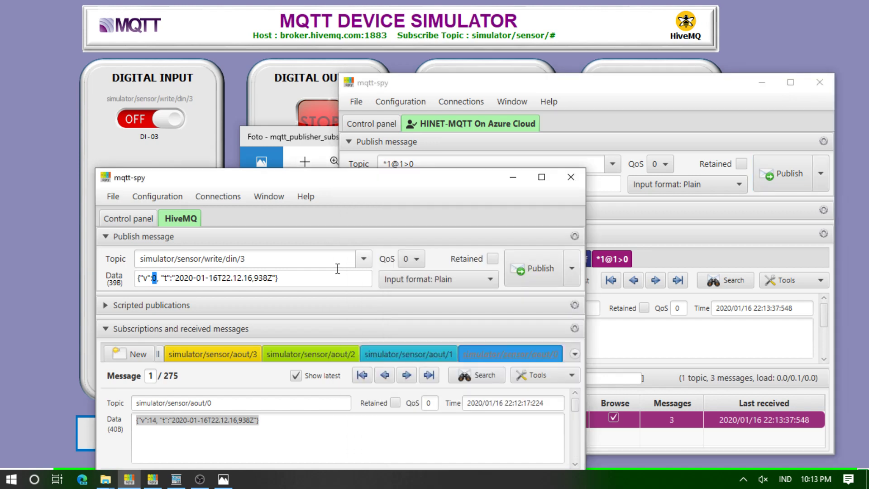
left_click(518, 270)
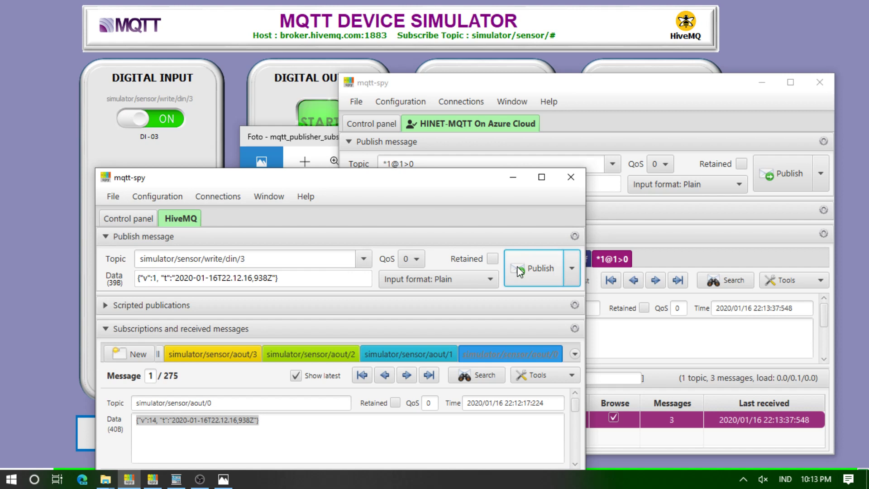
Return to the HINET-MQTT On Azure Cloud window and publish the data 1 to the topic *1@1>0
left_click(623, 113)
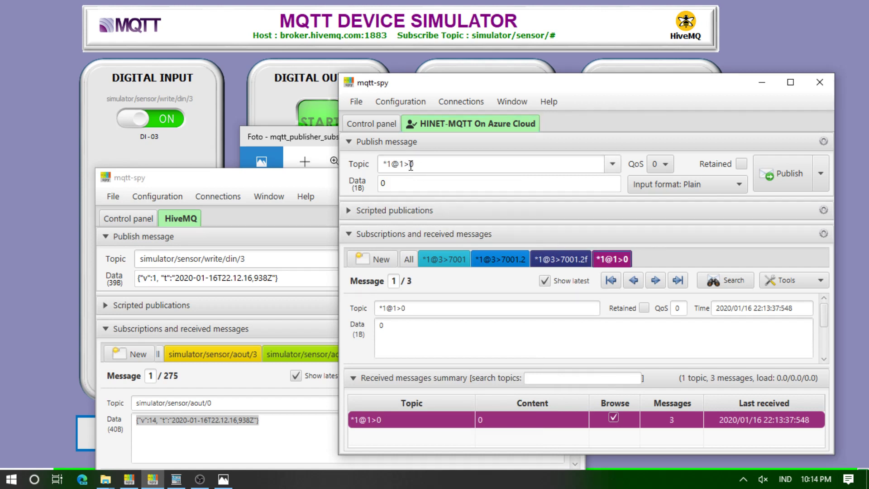
double_click(384, 183)
type("1")
left_click(766, 170)
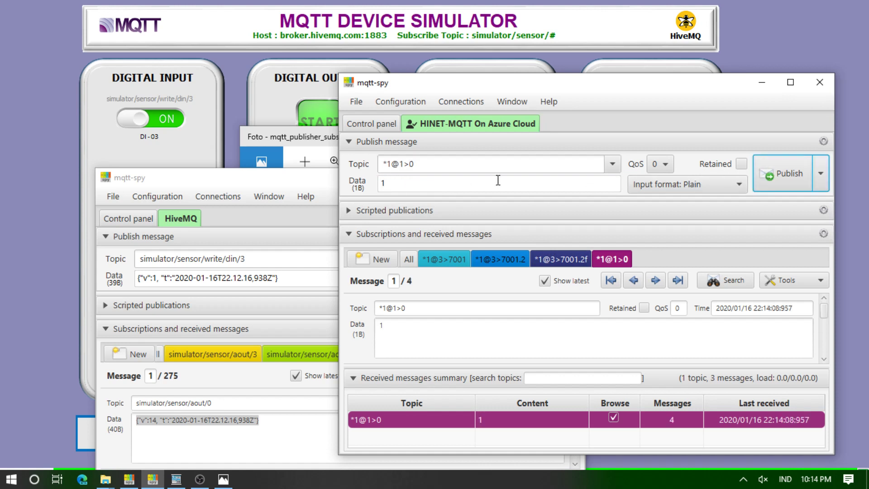
Review the publish topic and the messages received on the *1@3>7001, *1@3>7001.2 and *1@3>7001.2f subscriptions
double_click(394, 164)
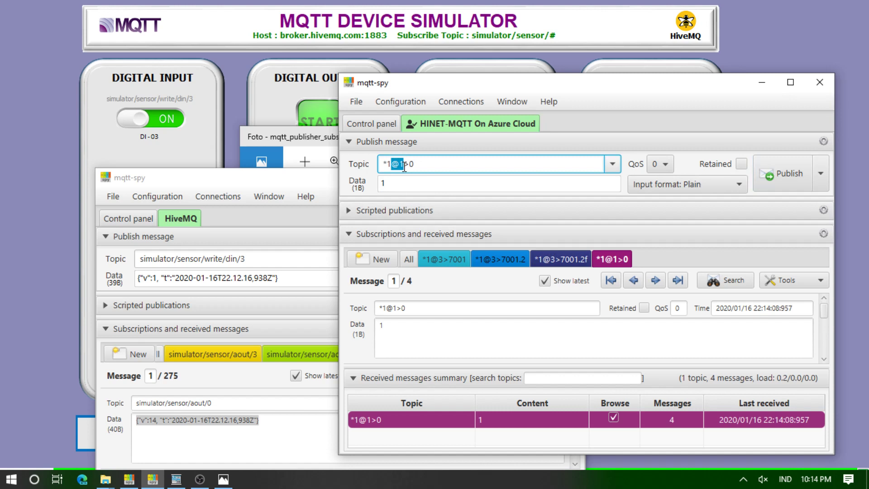
left_click(391, 187)
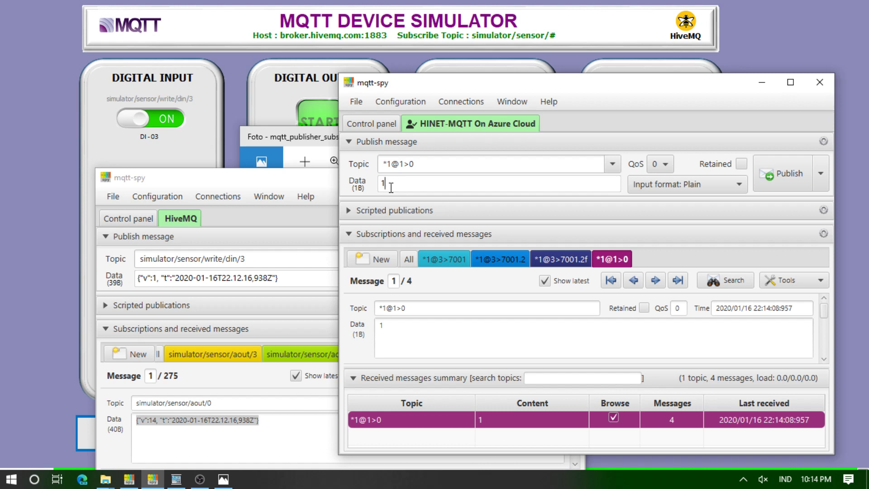
left_click(445, 265)
left_click(495, 262)
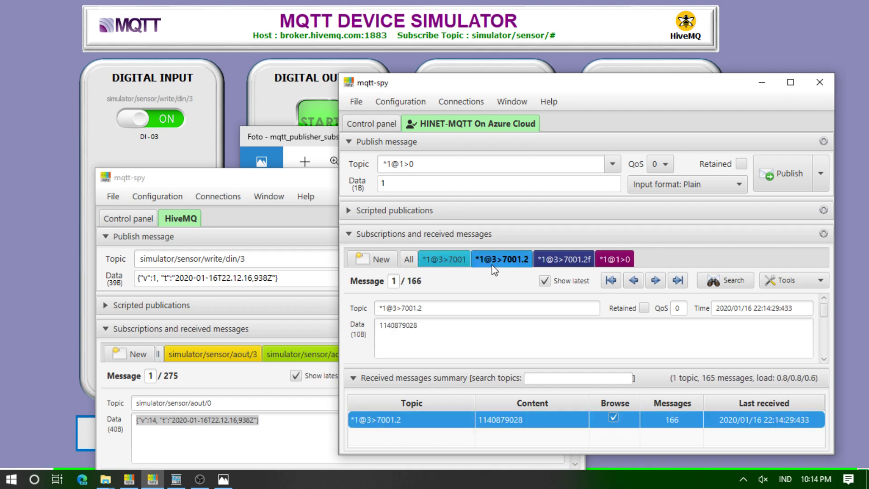
left_click(569, 263)
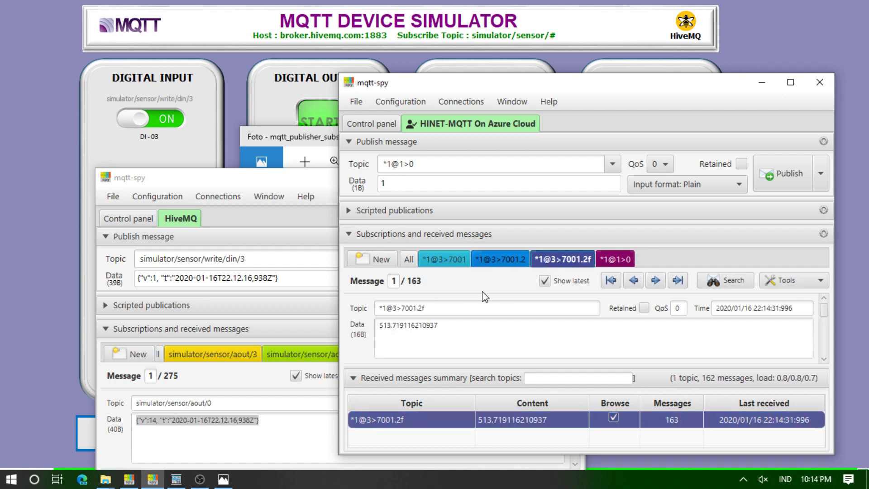
left_click(497, 262)
left_click(446, 260)
Move the HiveMQ window aside, resubscribe to simulator/sensor/aout/0, and show the messages of simulator/sensor/aout/3
left_click_drag(265, 180, 168, 160)
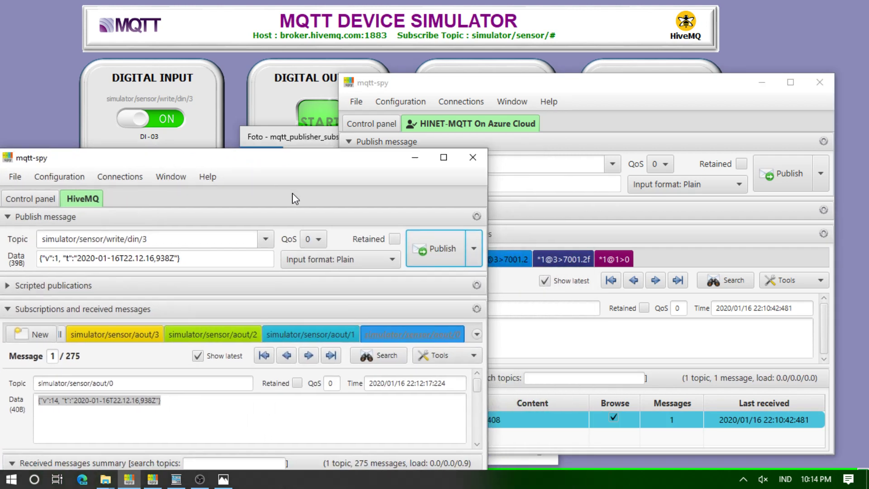
right_click(382, 335)
left_click(395, 344)
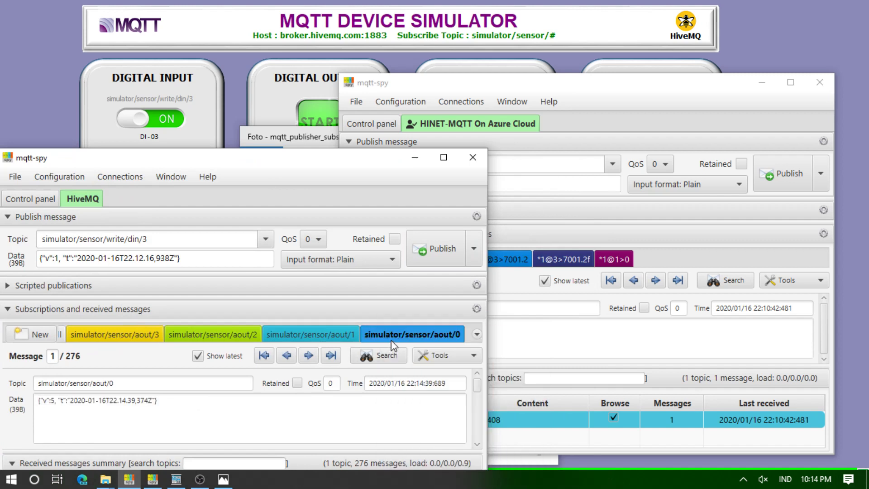
left_click(124, 337)
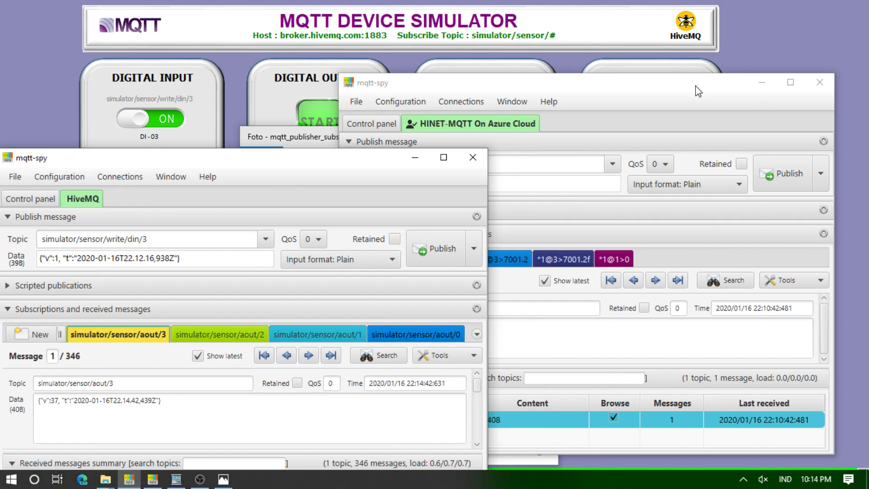
Minimize both mqtt-spy windows and close the mqtt_publisher_subscriber-1.png image to uncover the device simulator
left_click_drag(699, 90, 681, 252)
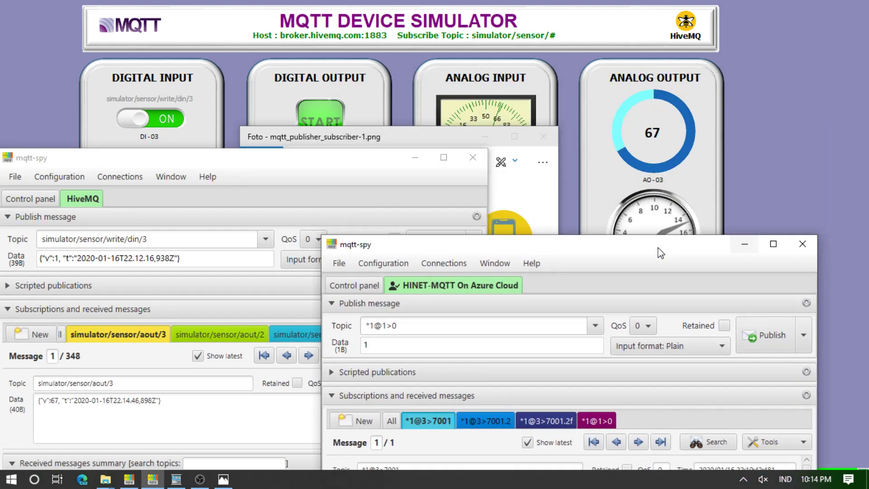
left_click(744, 245)
left_click_drag(279, 159, 394, 114)
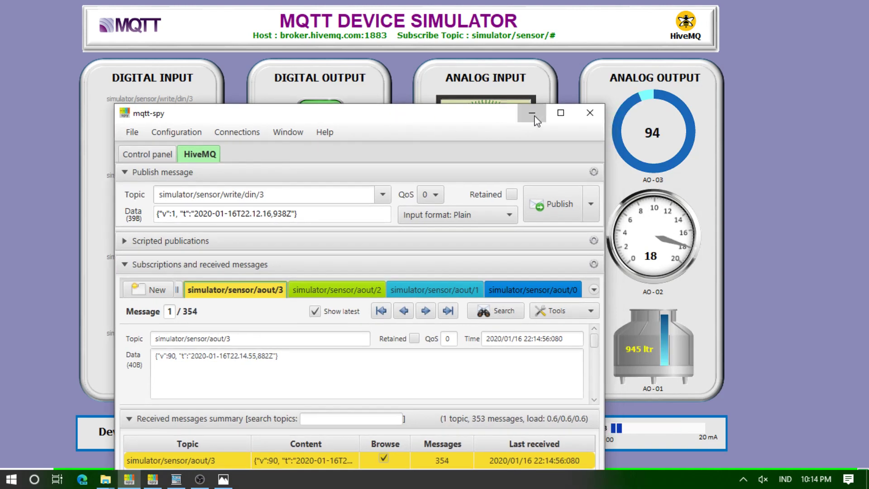
left_click(534, 118)
left_click_drag(450, 114, 445, 102)
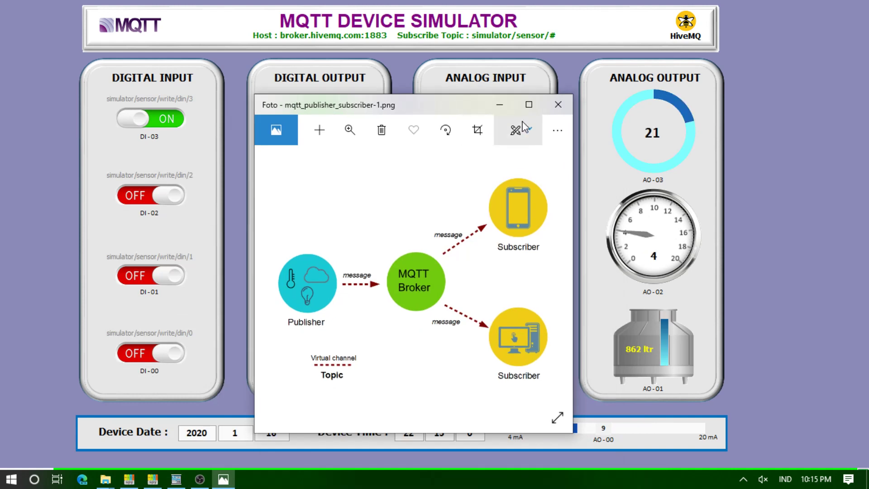
left_click(555, 112)
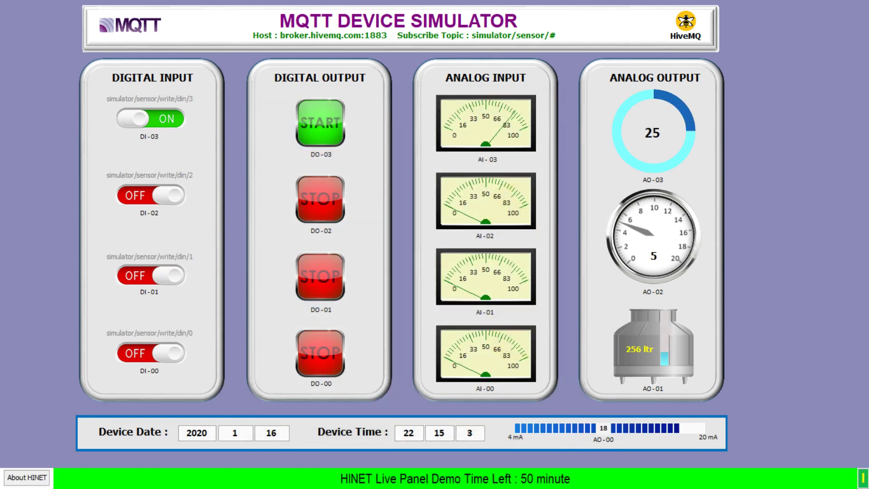